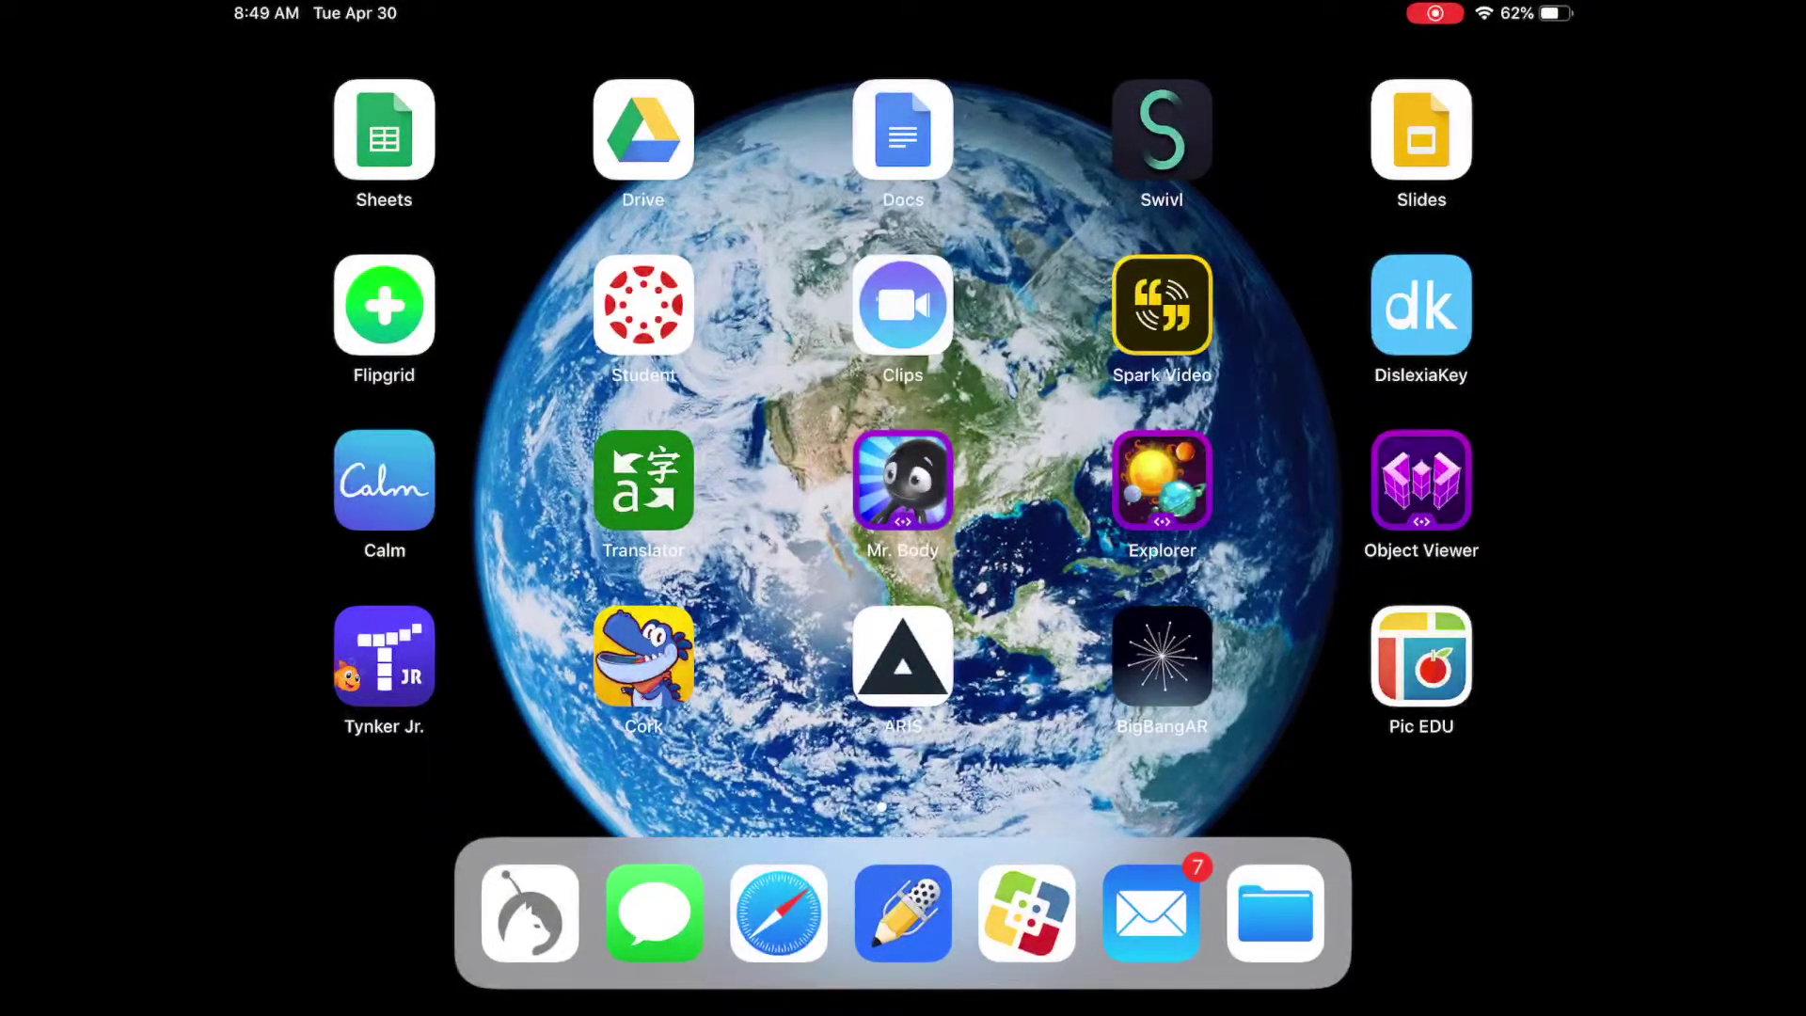
# - In Google Drive, start a new upload from the iPad's Photos and Videos
pyautogui.click(644, 130)
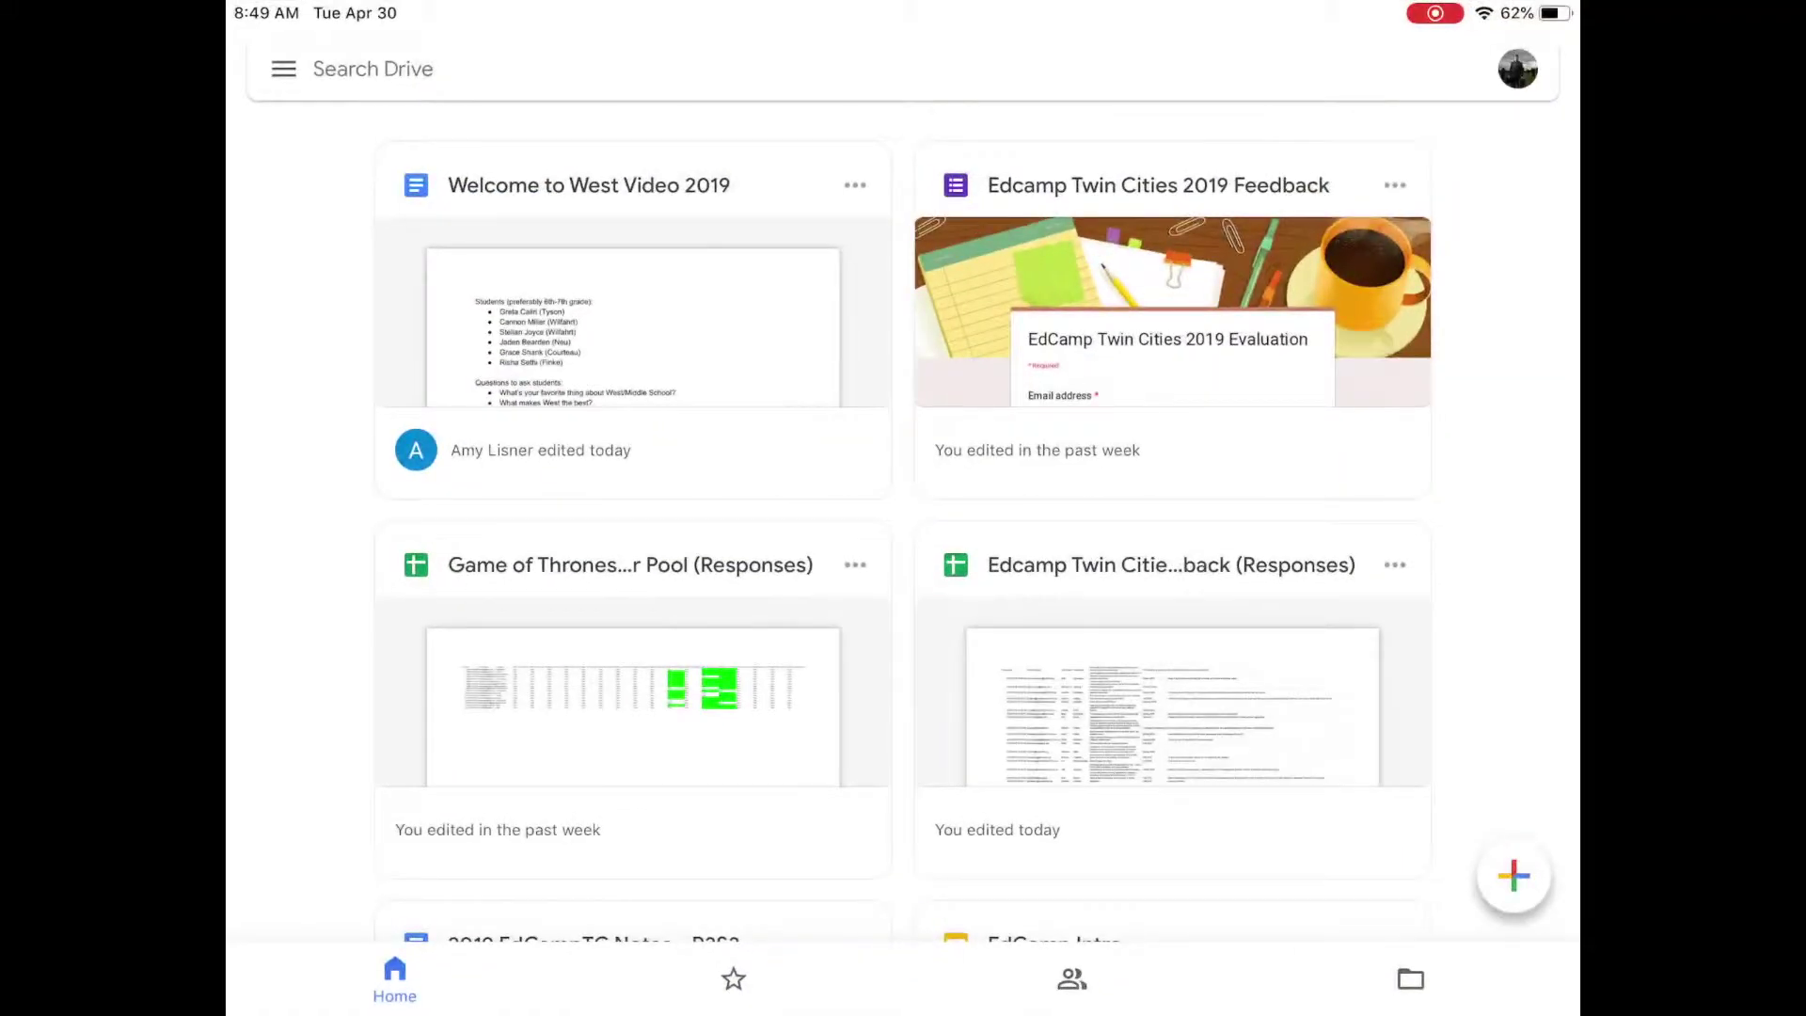
pyautogui.click(1512, 877)
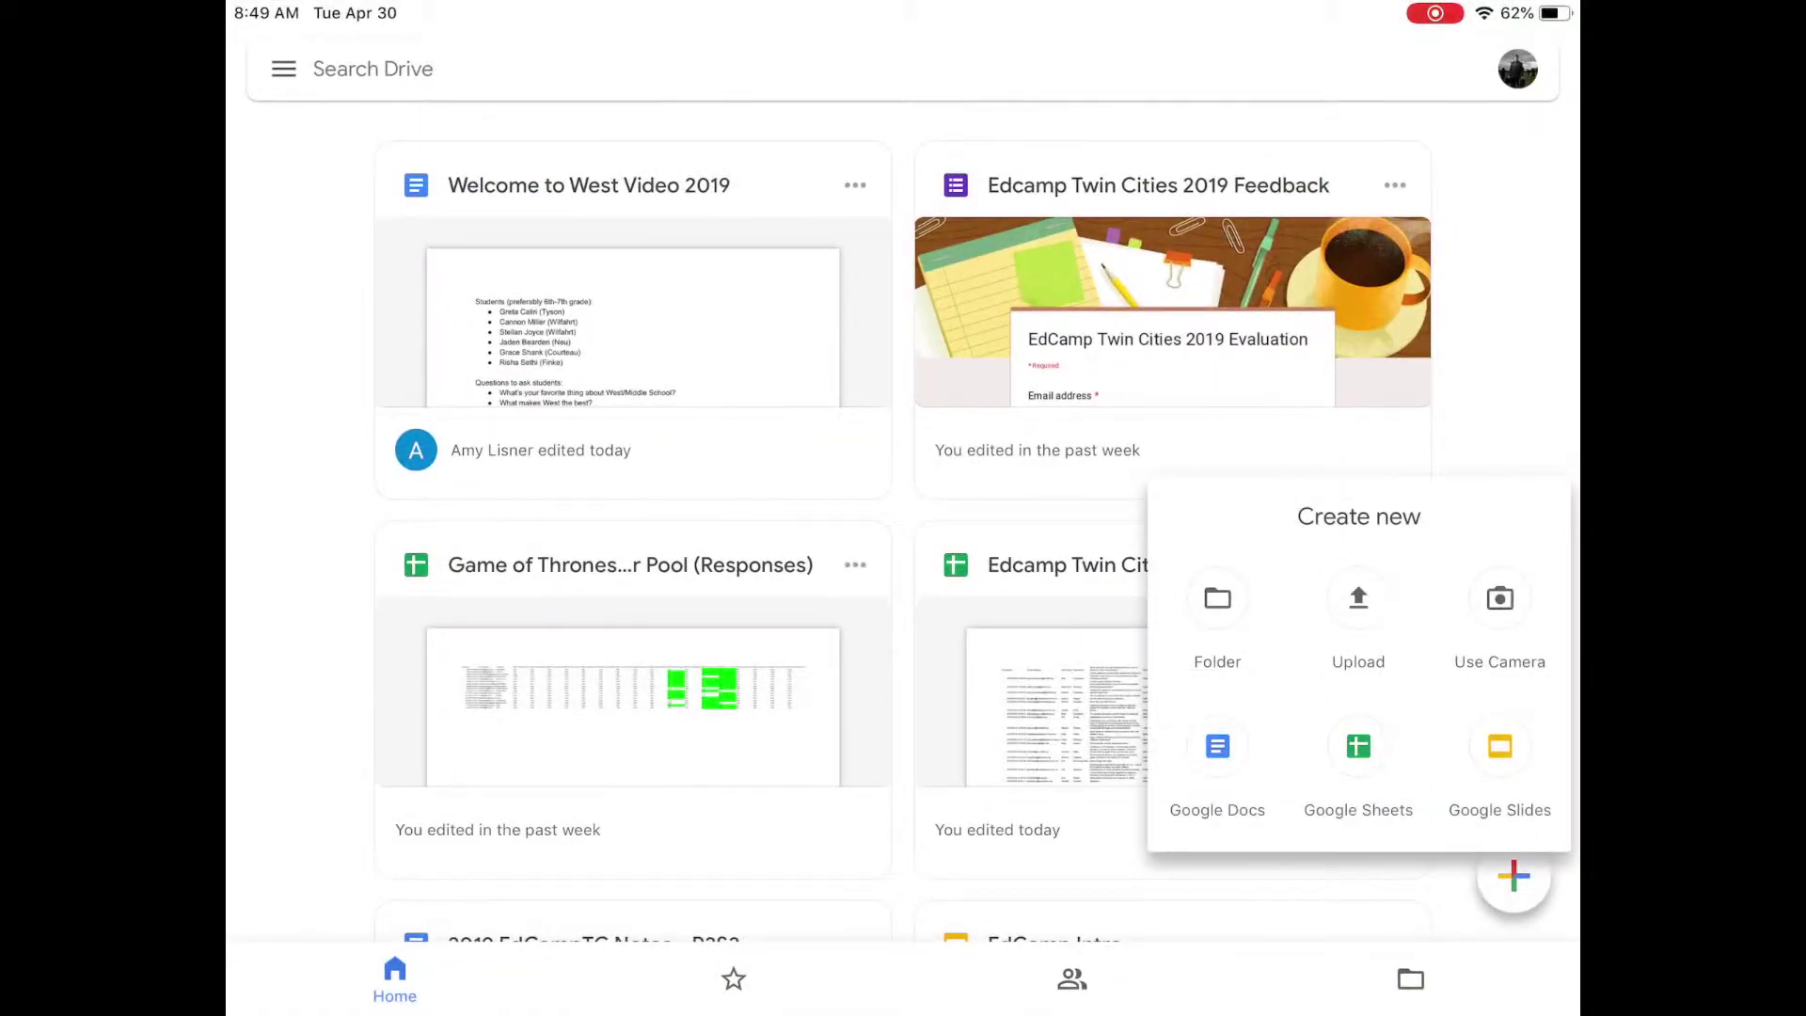
pyautogui.click(1359, 606)
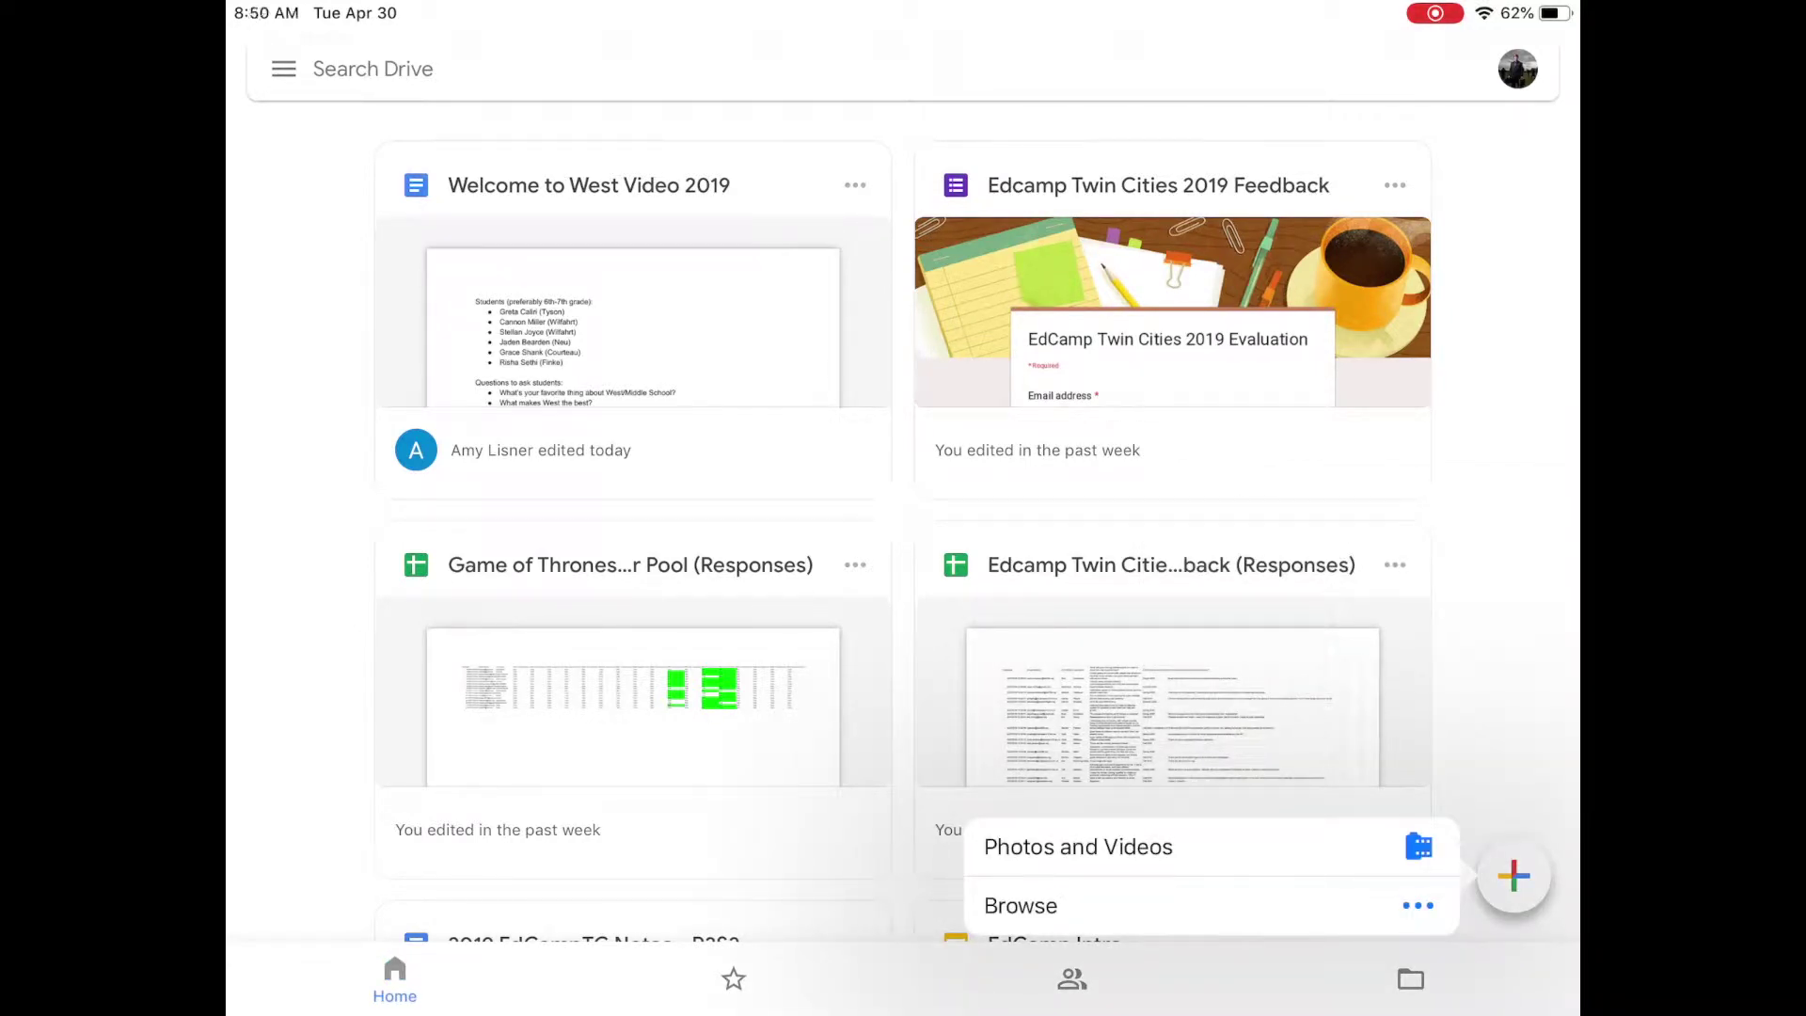
pyautogui.click(1078, 846)
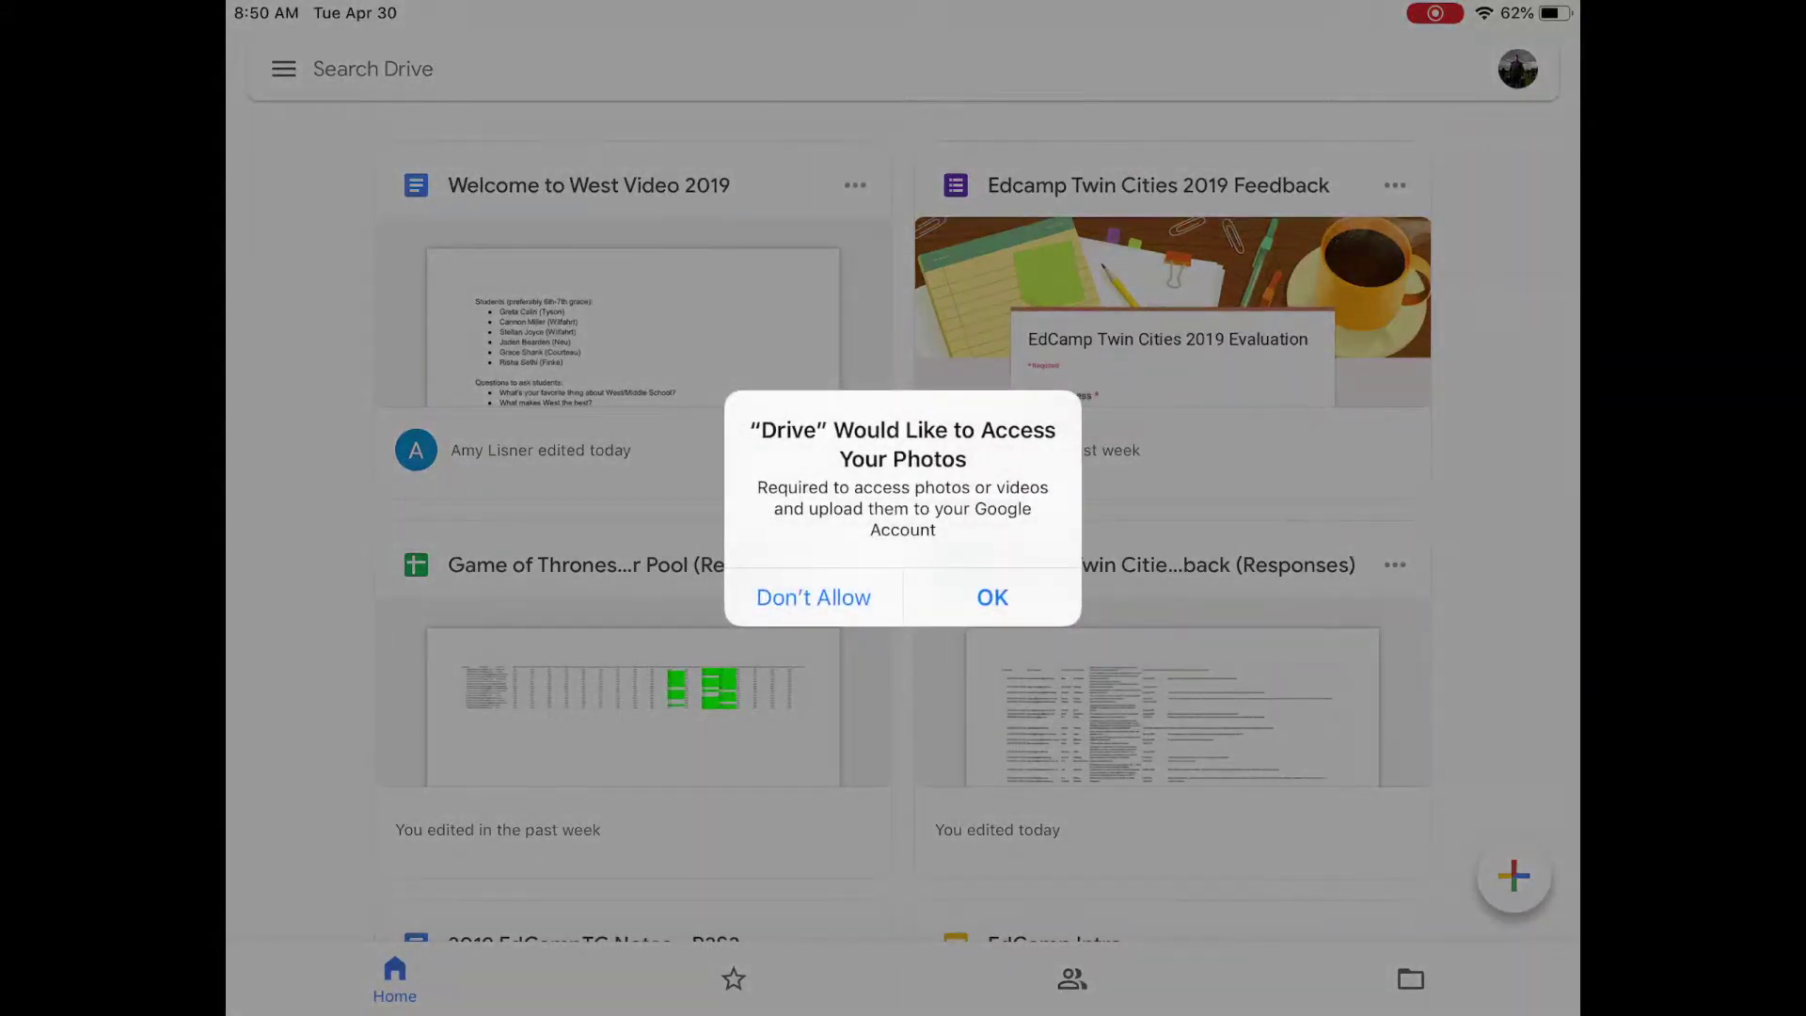
# - Allow photo access and upload the black-and-white portrait from Camera Roll as IMG_0042.JPG
pyautogui.click(992, 598)
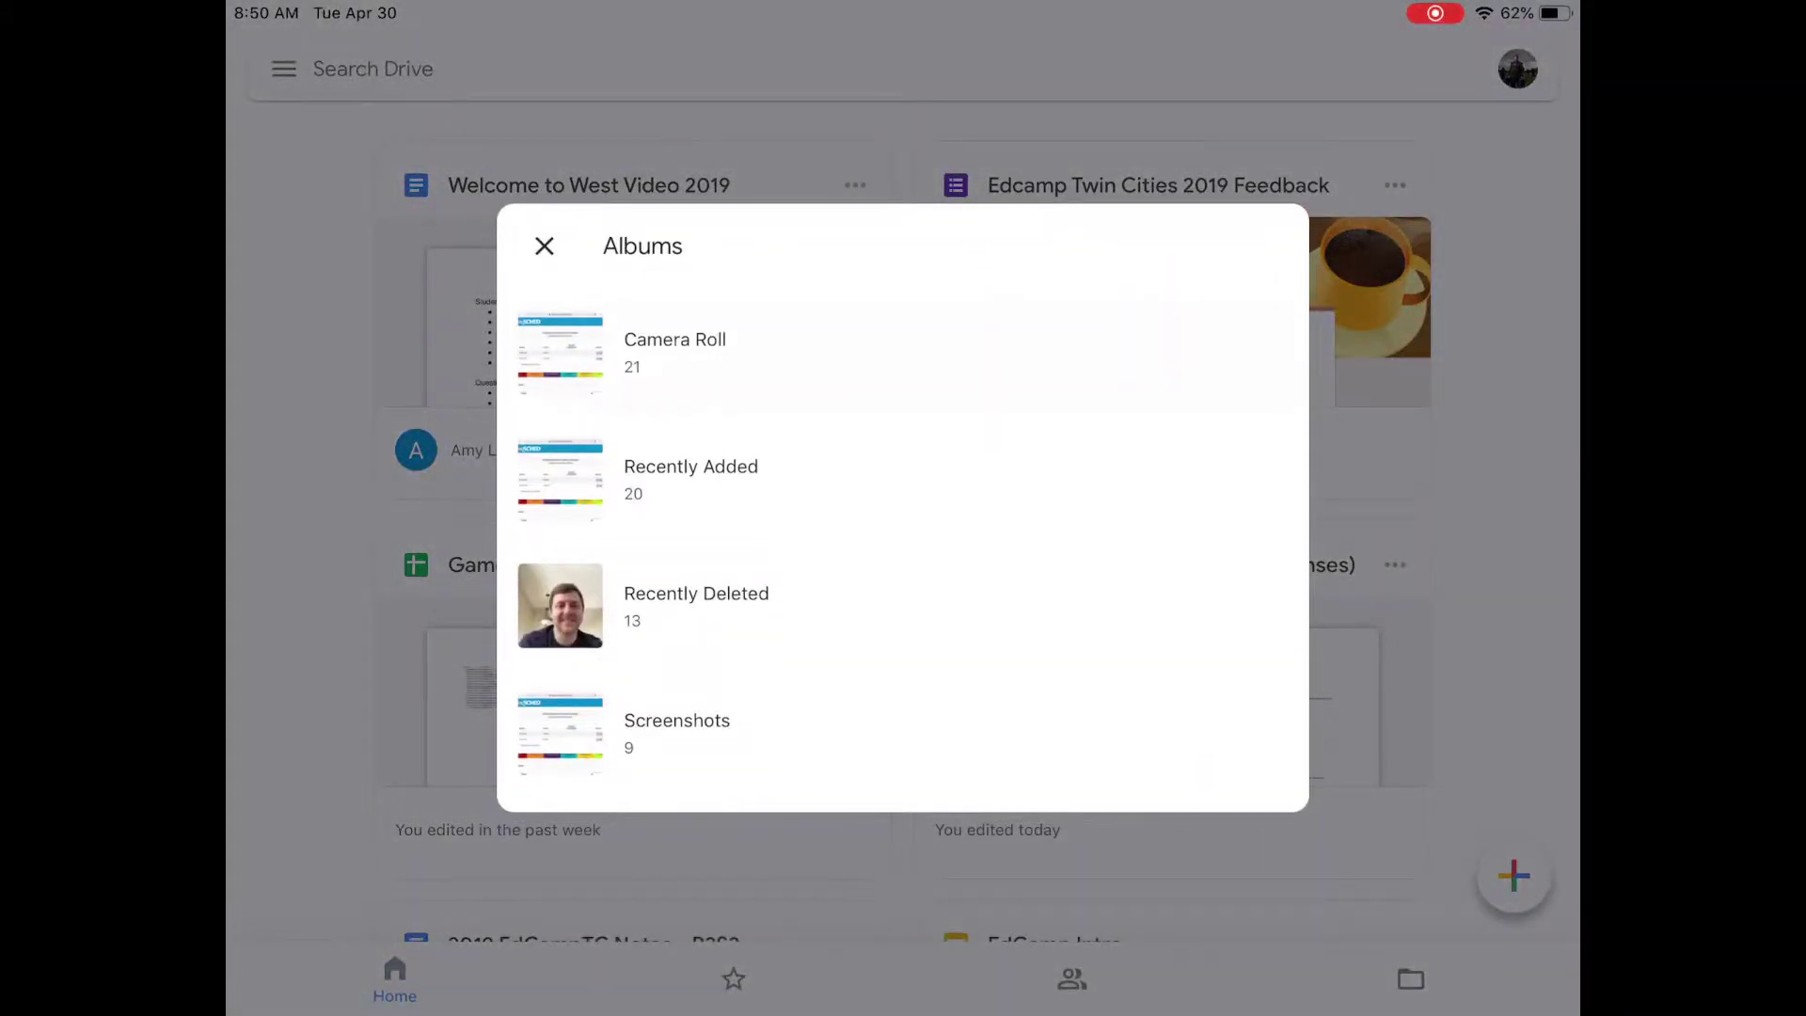
pyautogui.click(675, 345)
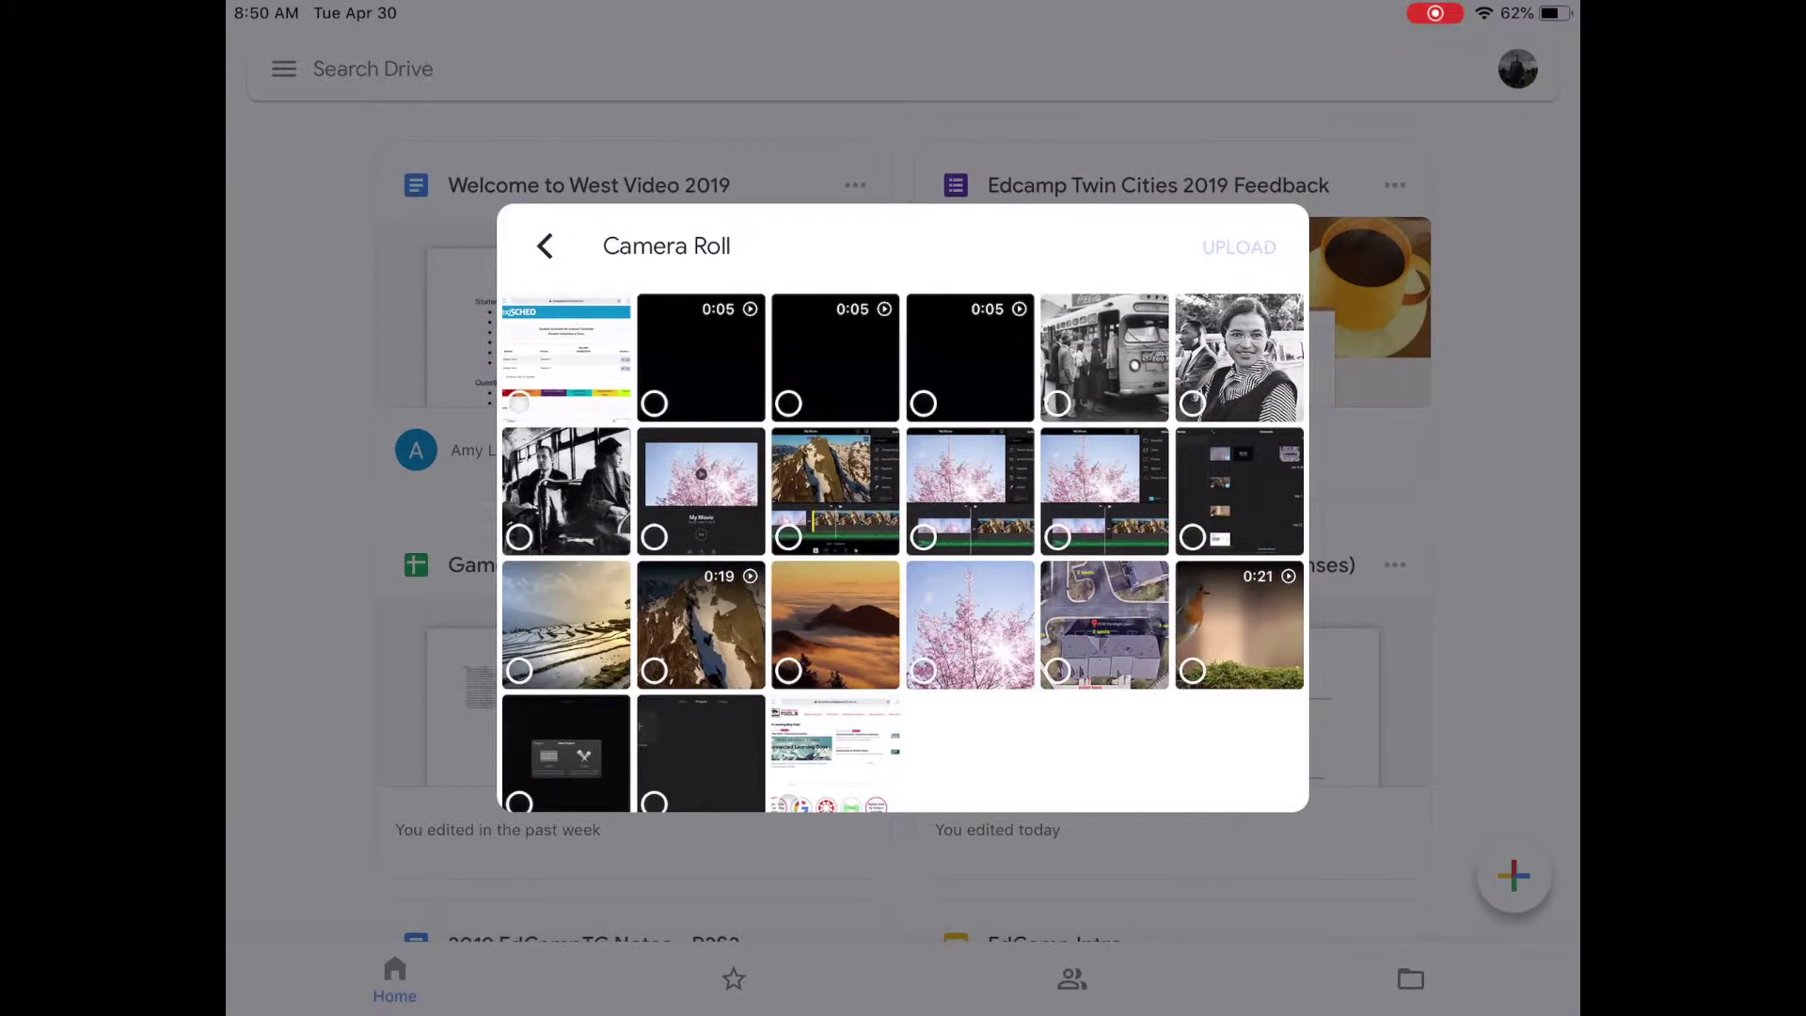
pyautogui.click(1239, 357)
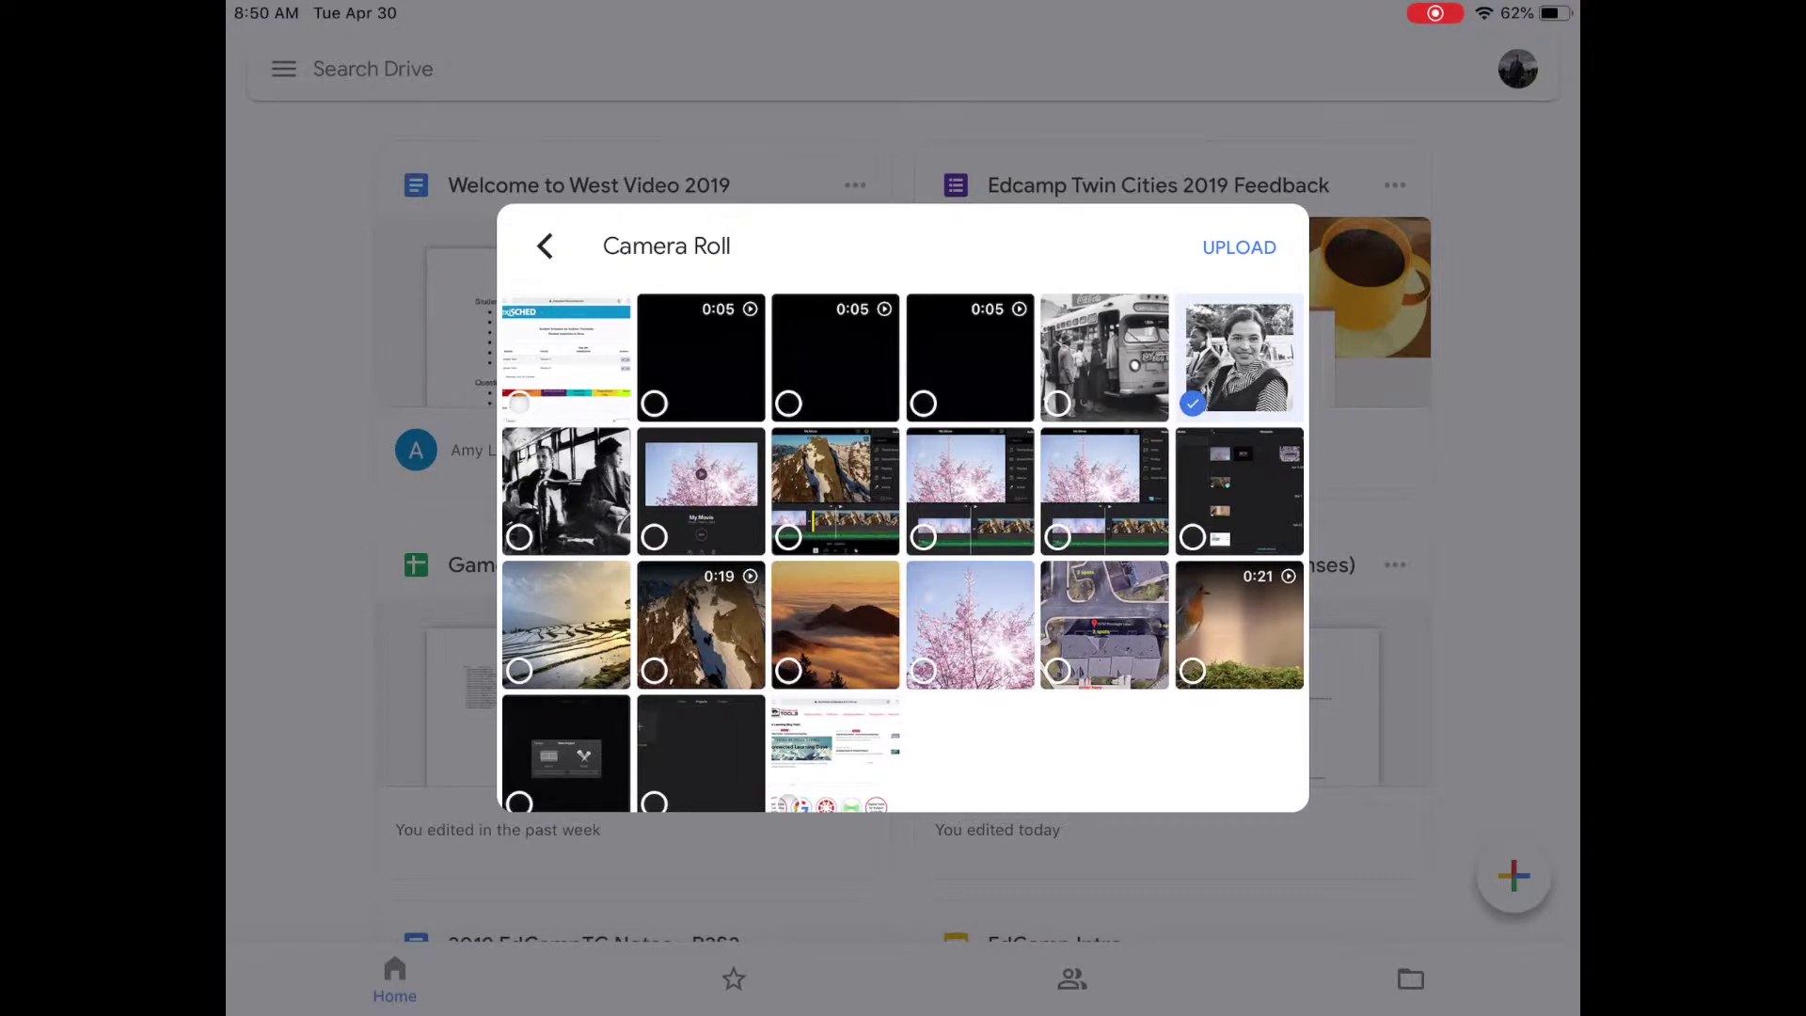
pyautogui.click(1239, 247)
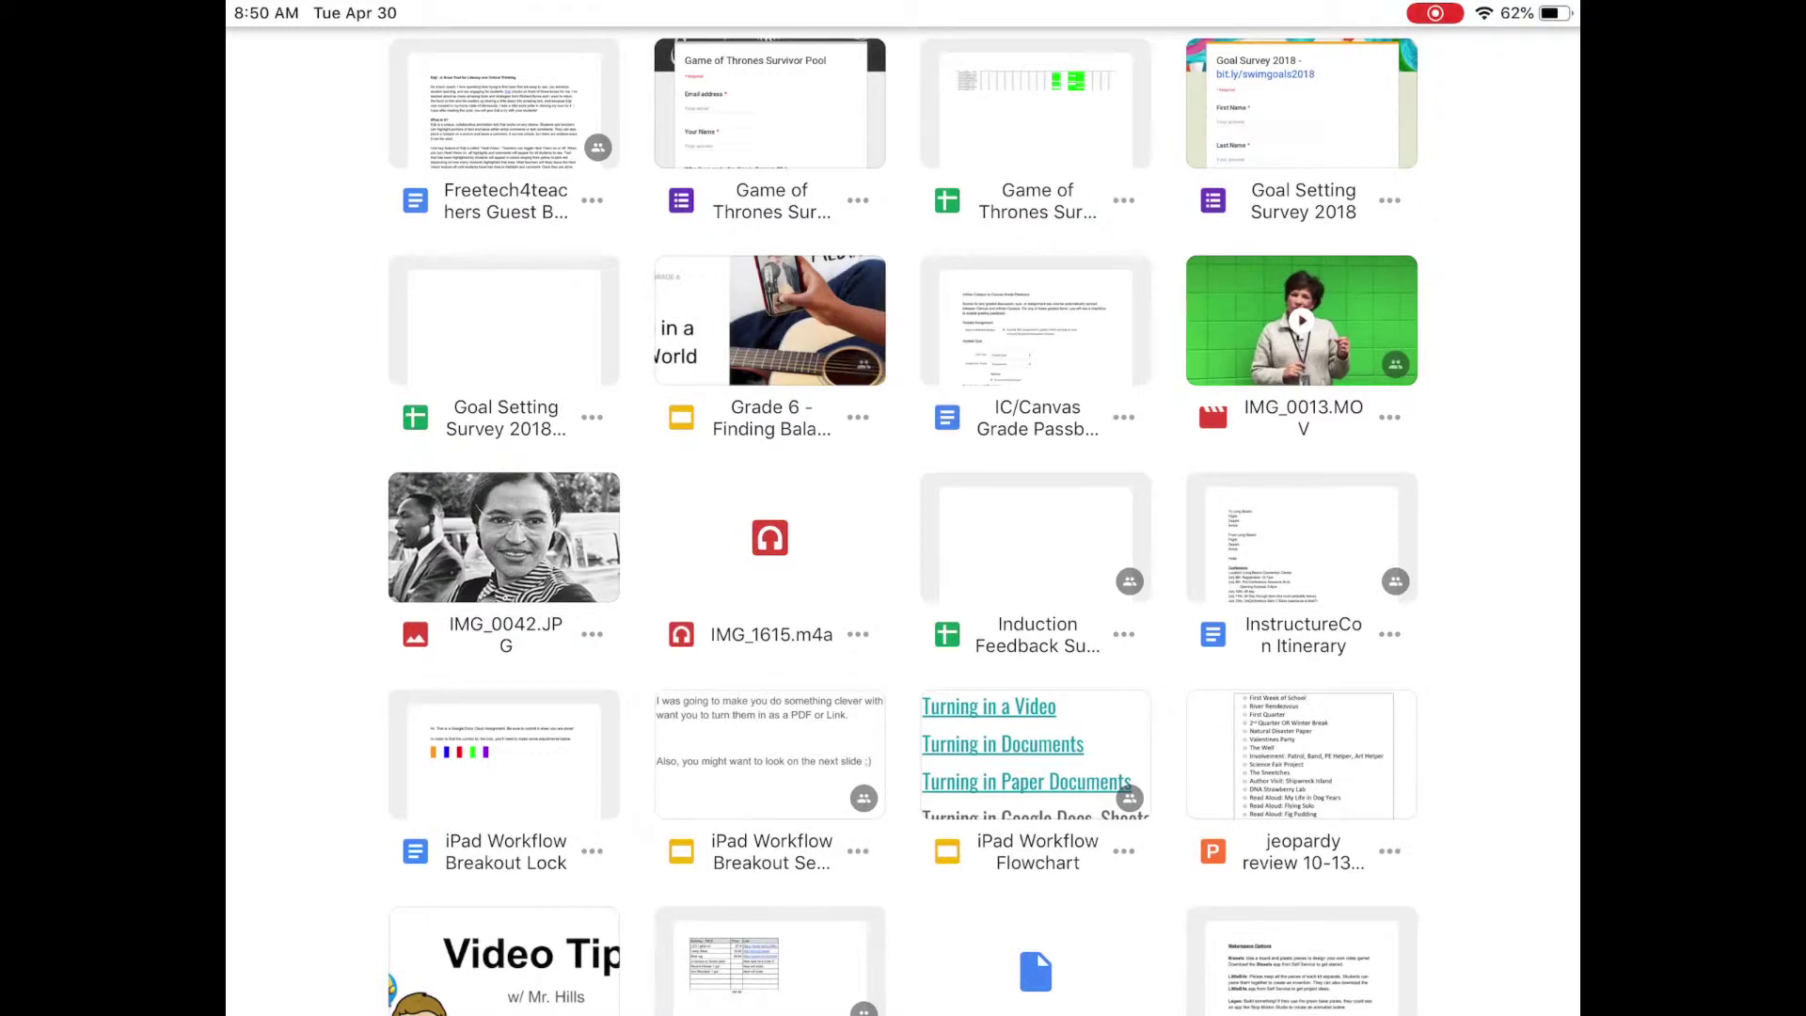
# - Turn on link sharing for IMG_0042.JPG and return to the home screen
pyautogui.click(592, 634)
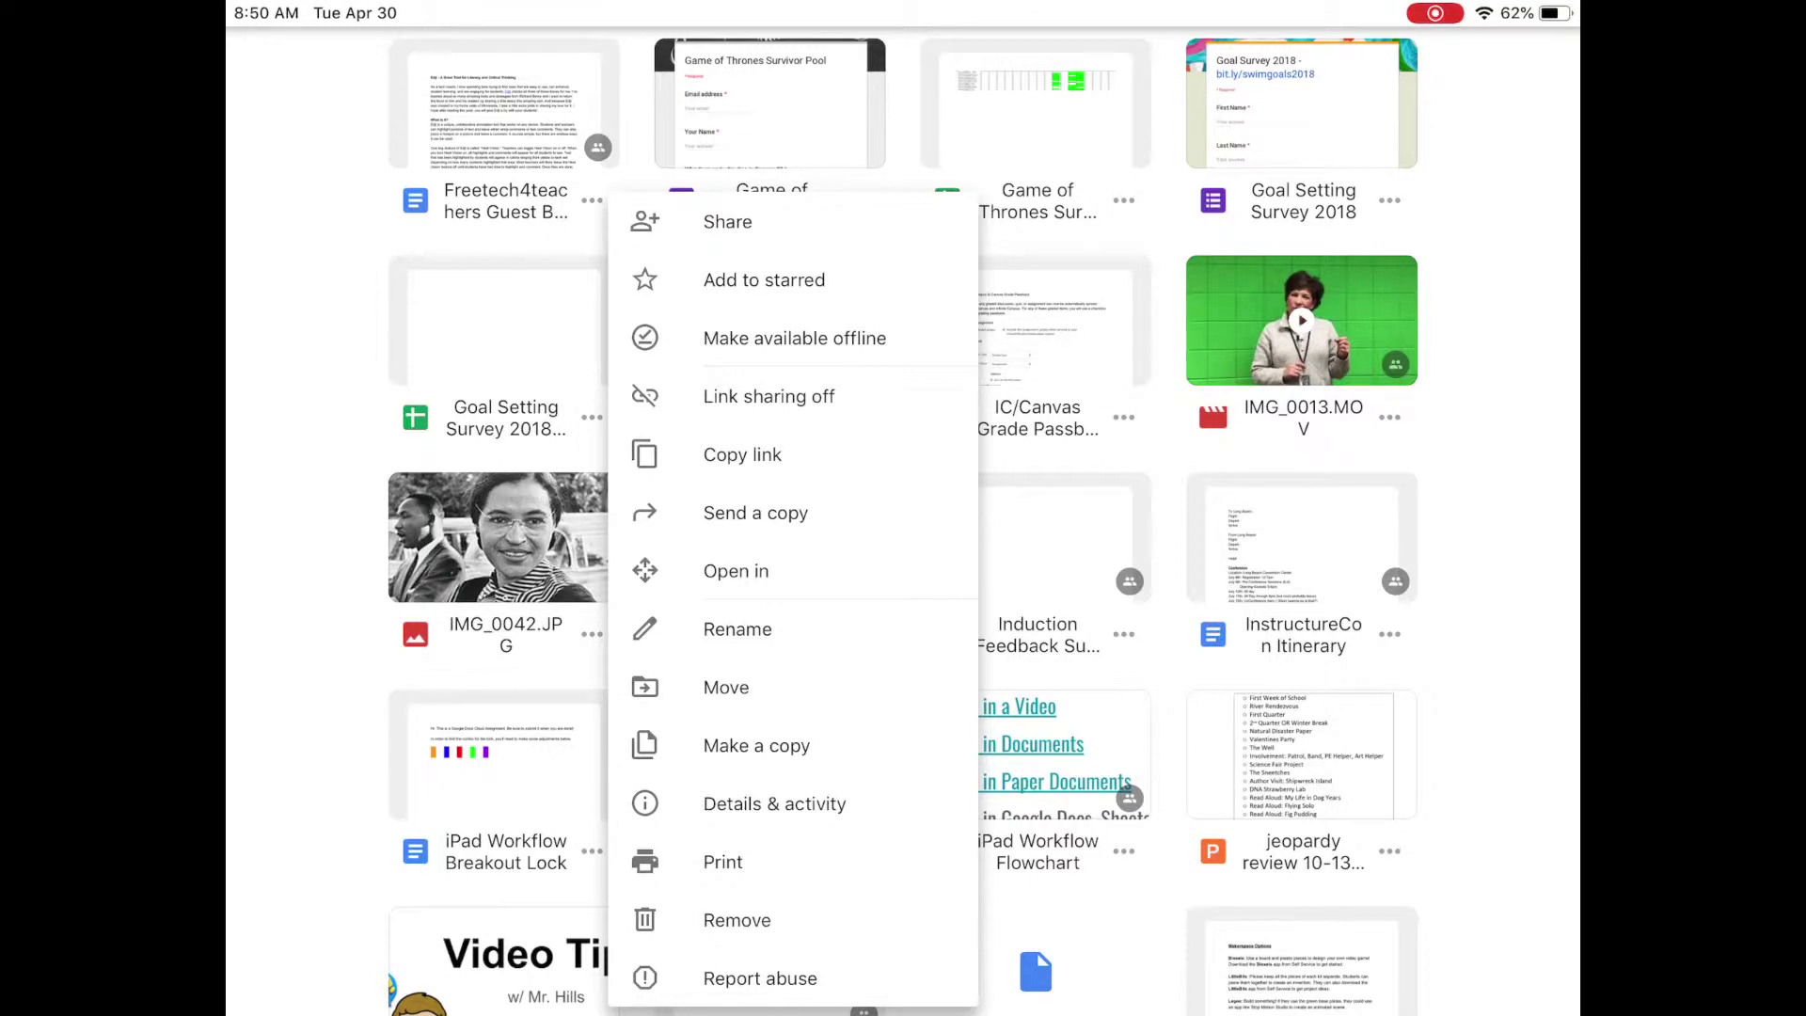
pyautogui.press('Escape')
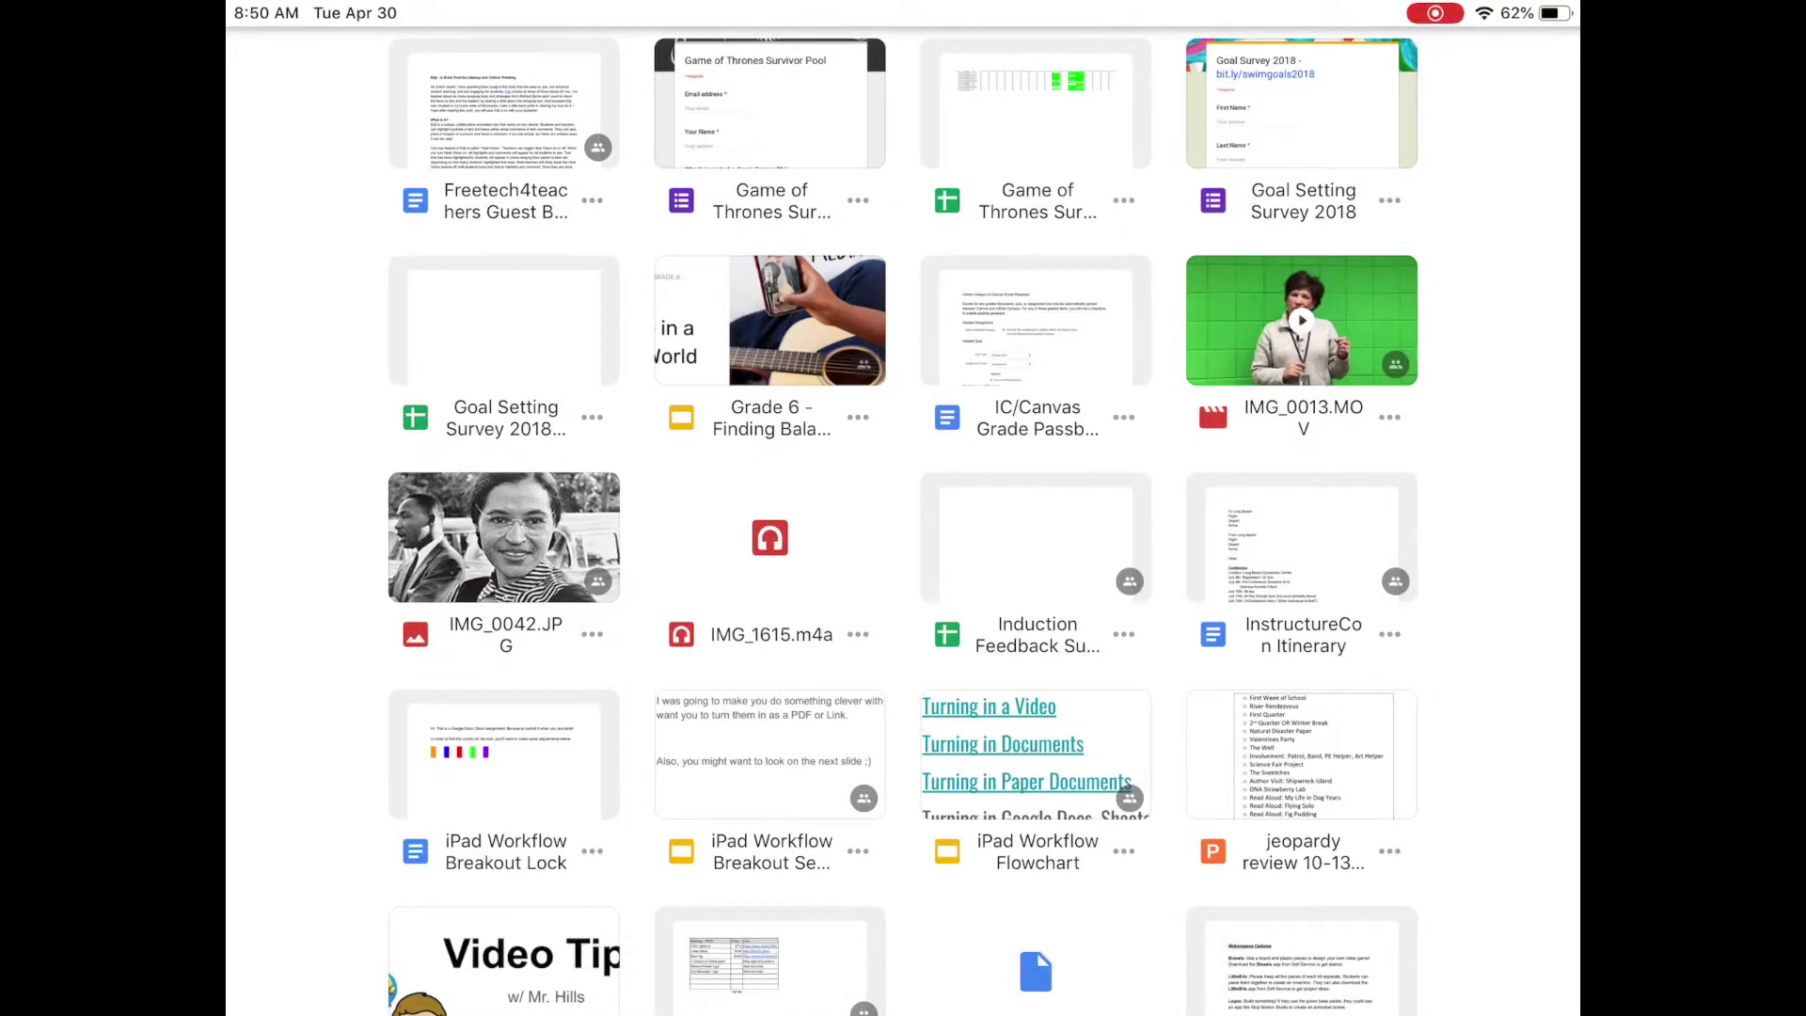
pyautogui.press('super+h')
pyautogui.hscroll(1, 903, 423)
pyautogui.hscroll(1, 904, 423)
pyautogui.hscroll(1, 904, 424)
pyautogui.hscroll(1, 903, 424)
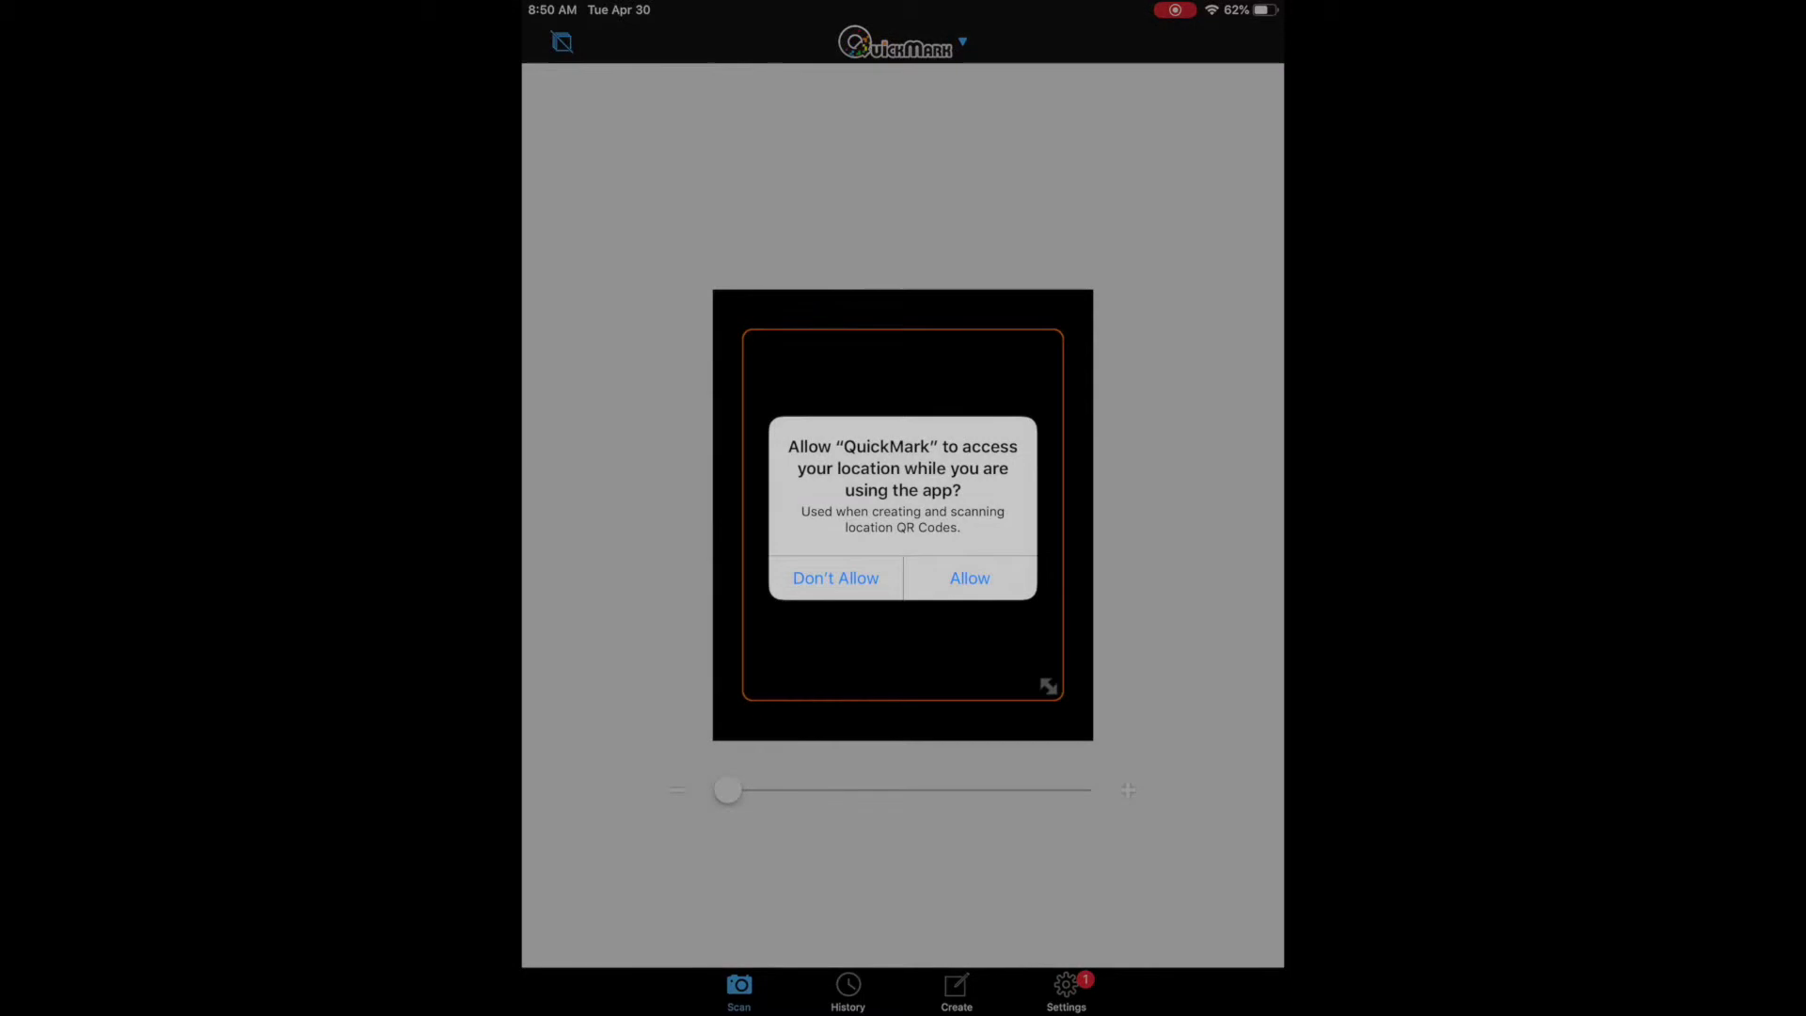
# - Dismiss QuickMark's location prompt and bring up the Create list of QR code types
pyautogui.click(969, 578)
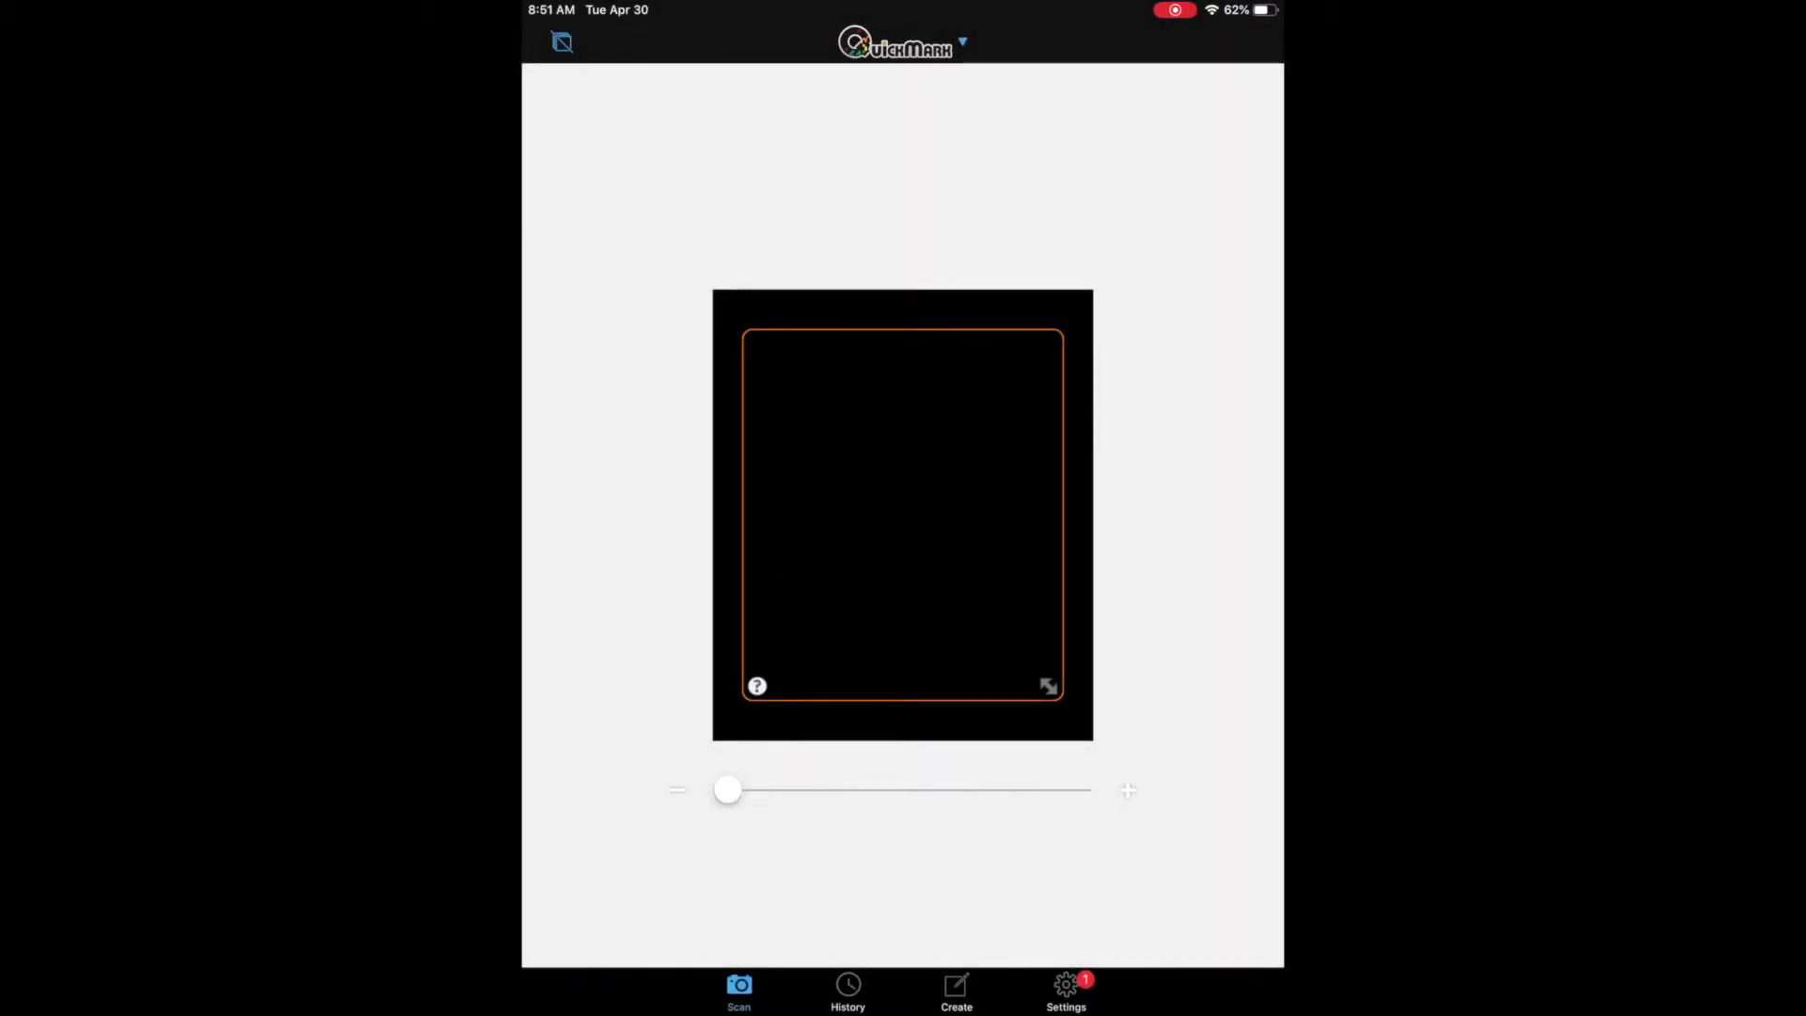
pyautogui.click(956, 992)
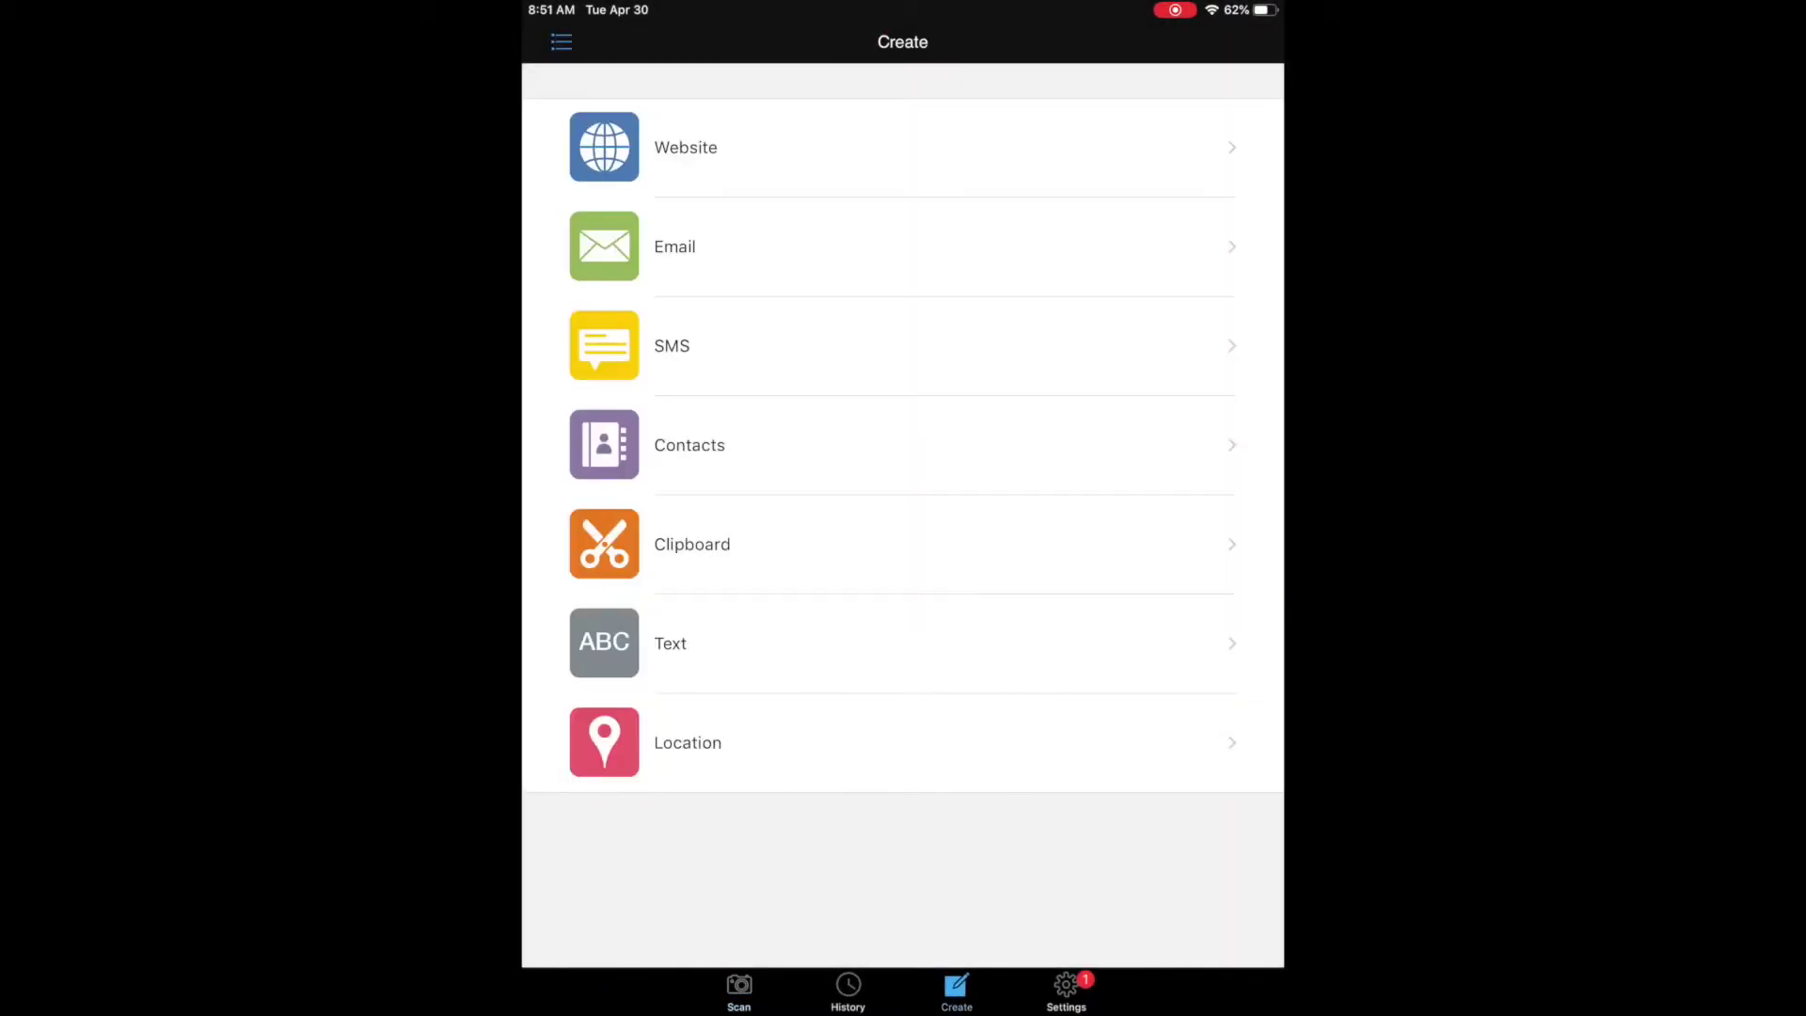
pyautogui.click(705, 147)
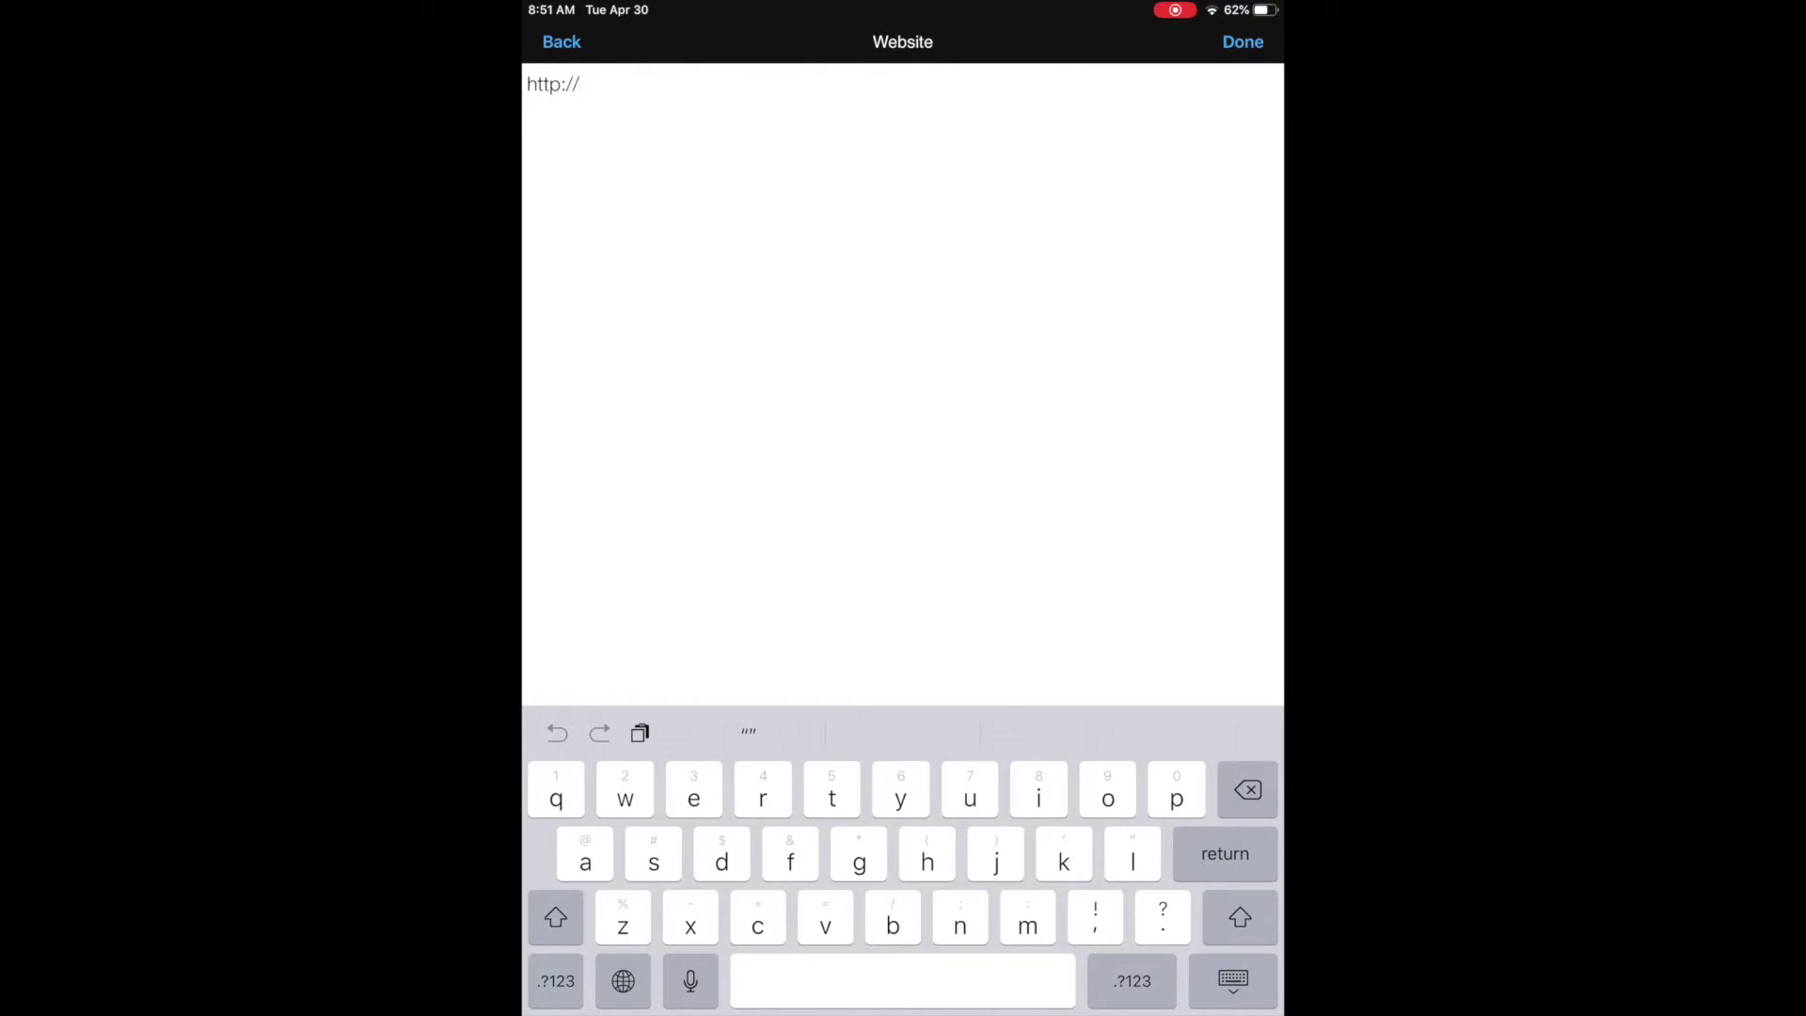
pyautogui.press('BackSpace')
pyautogui.press('BackSpace')
pyautogui.press('BackSpace')
pyautogui.press('BackSpace')
pyautogui.press('BackSpace')
pyautogui.press('BackSpace')
pyautogui.press('BackSpace')
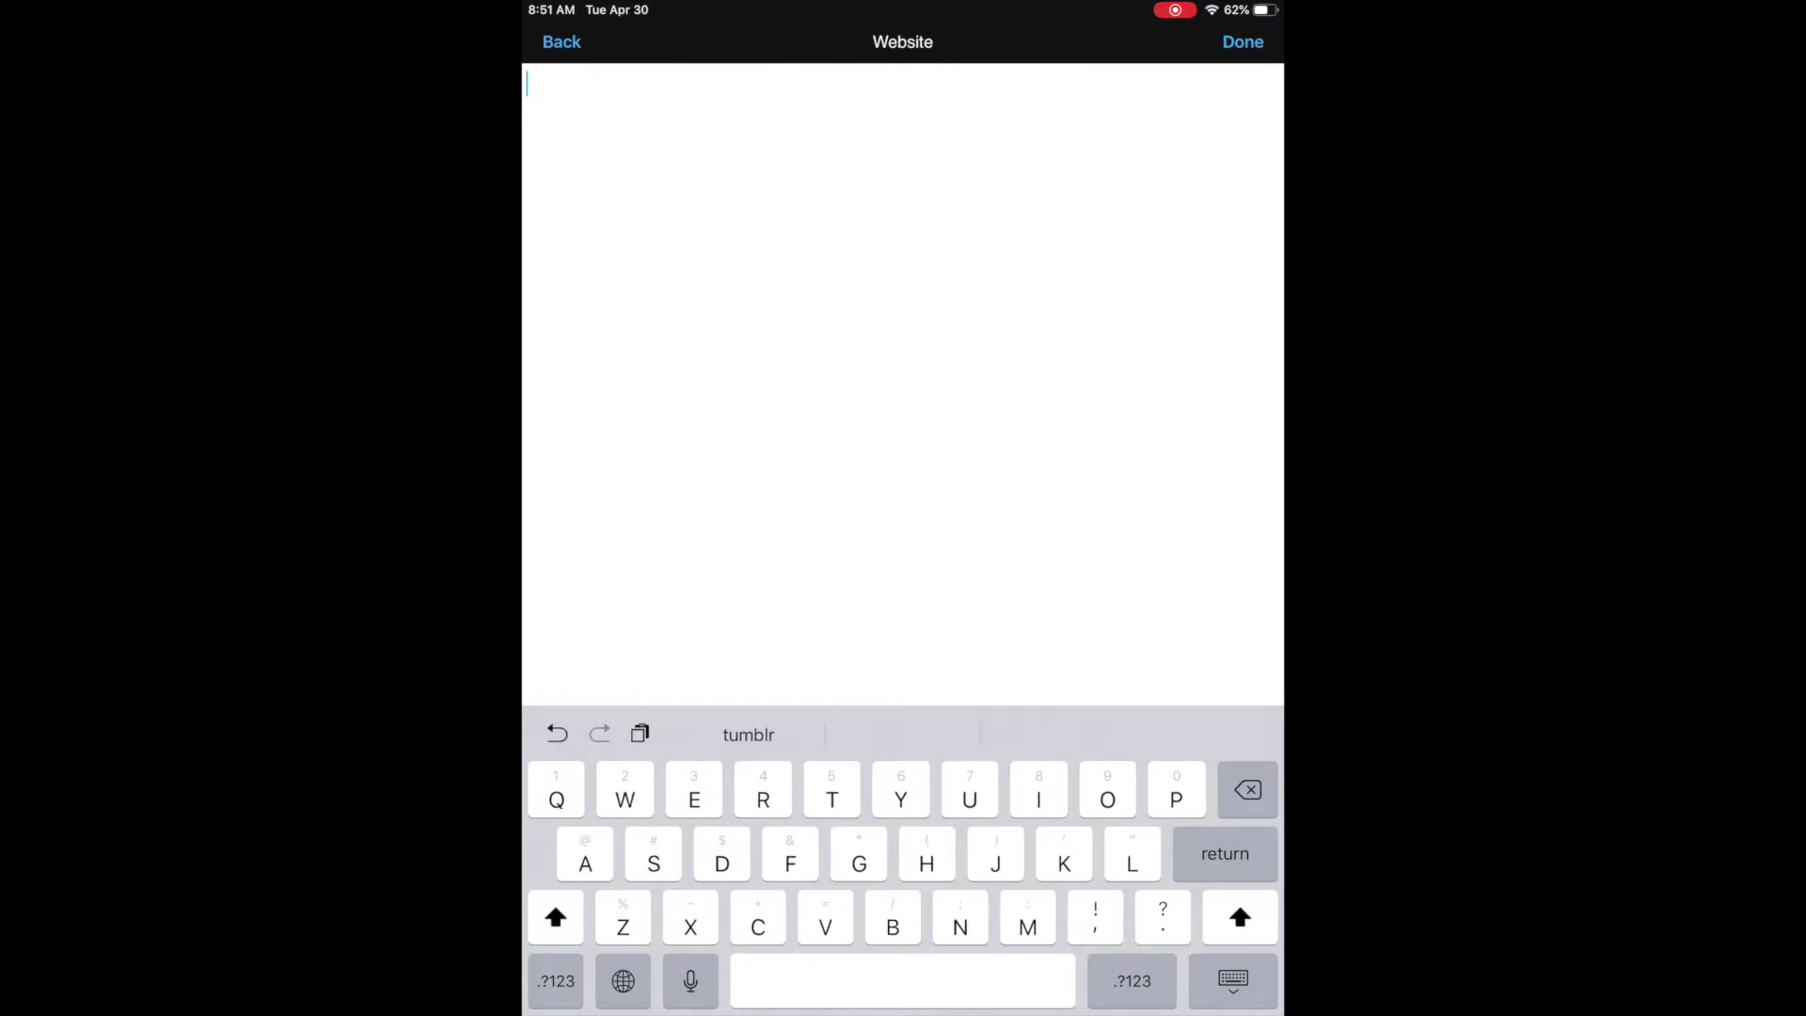
pyautogui.click(530, 85)
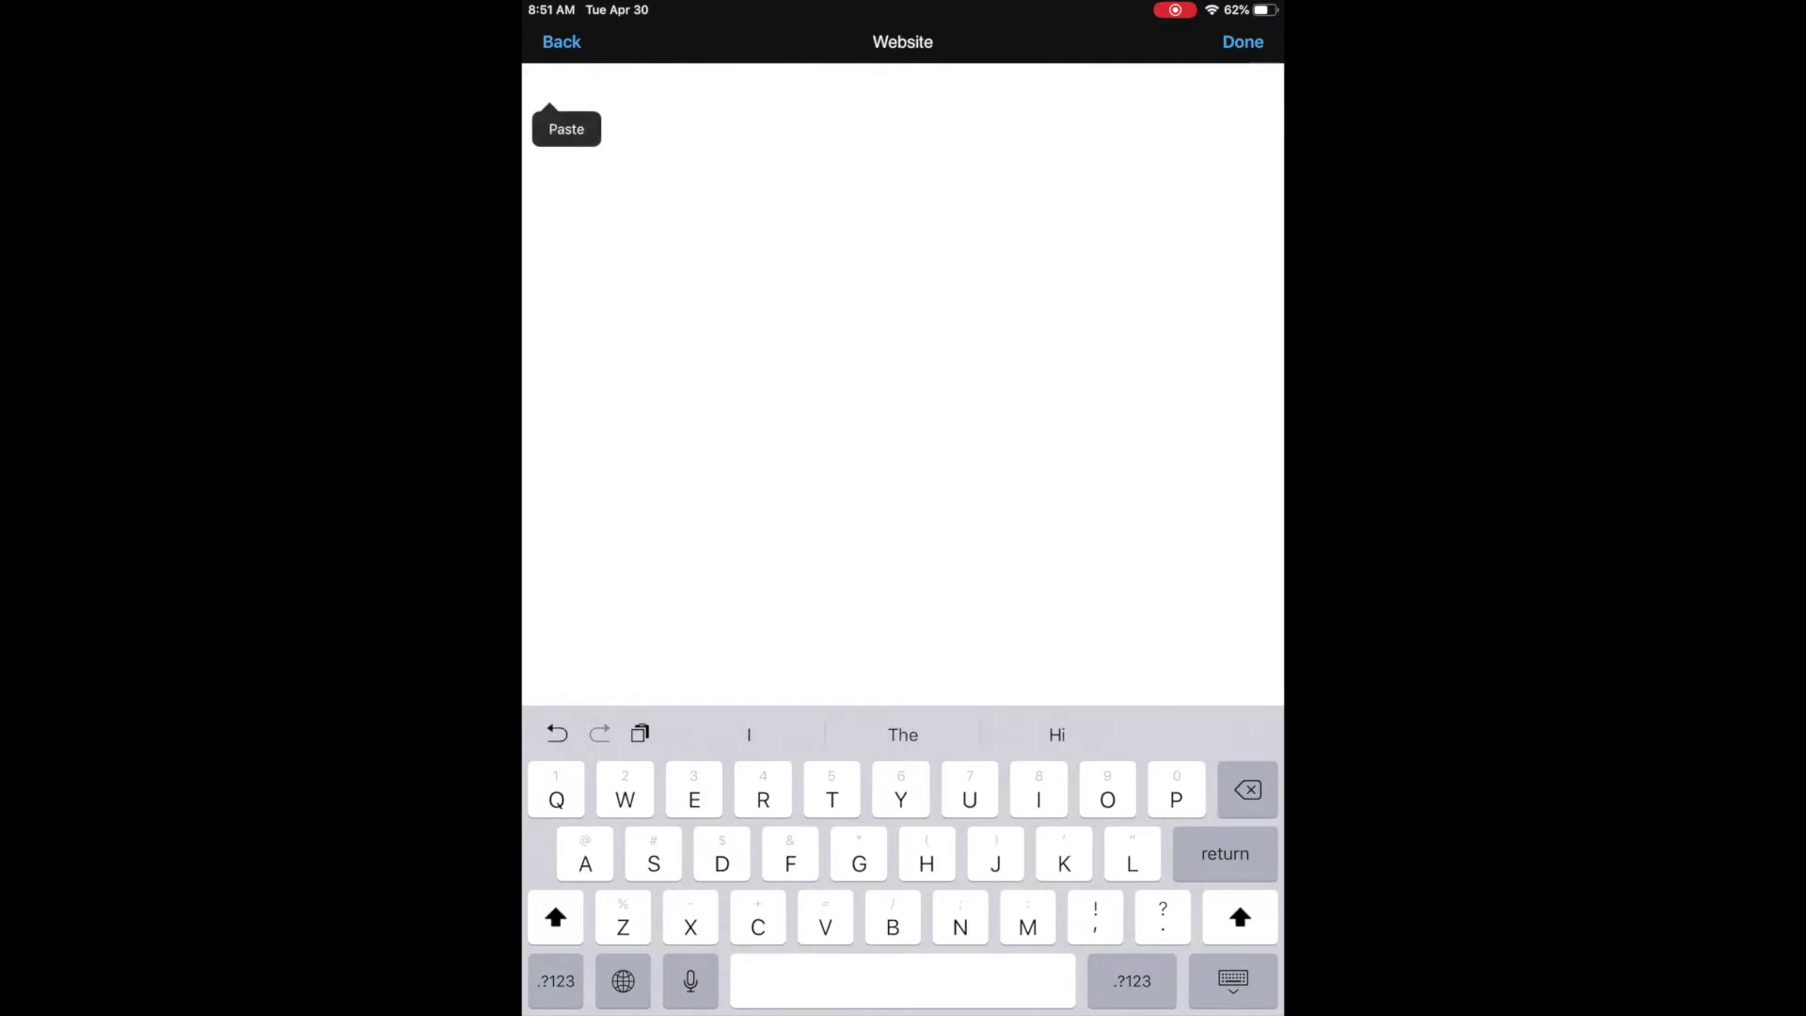
pyautogui.click(567, 129)
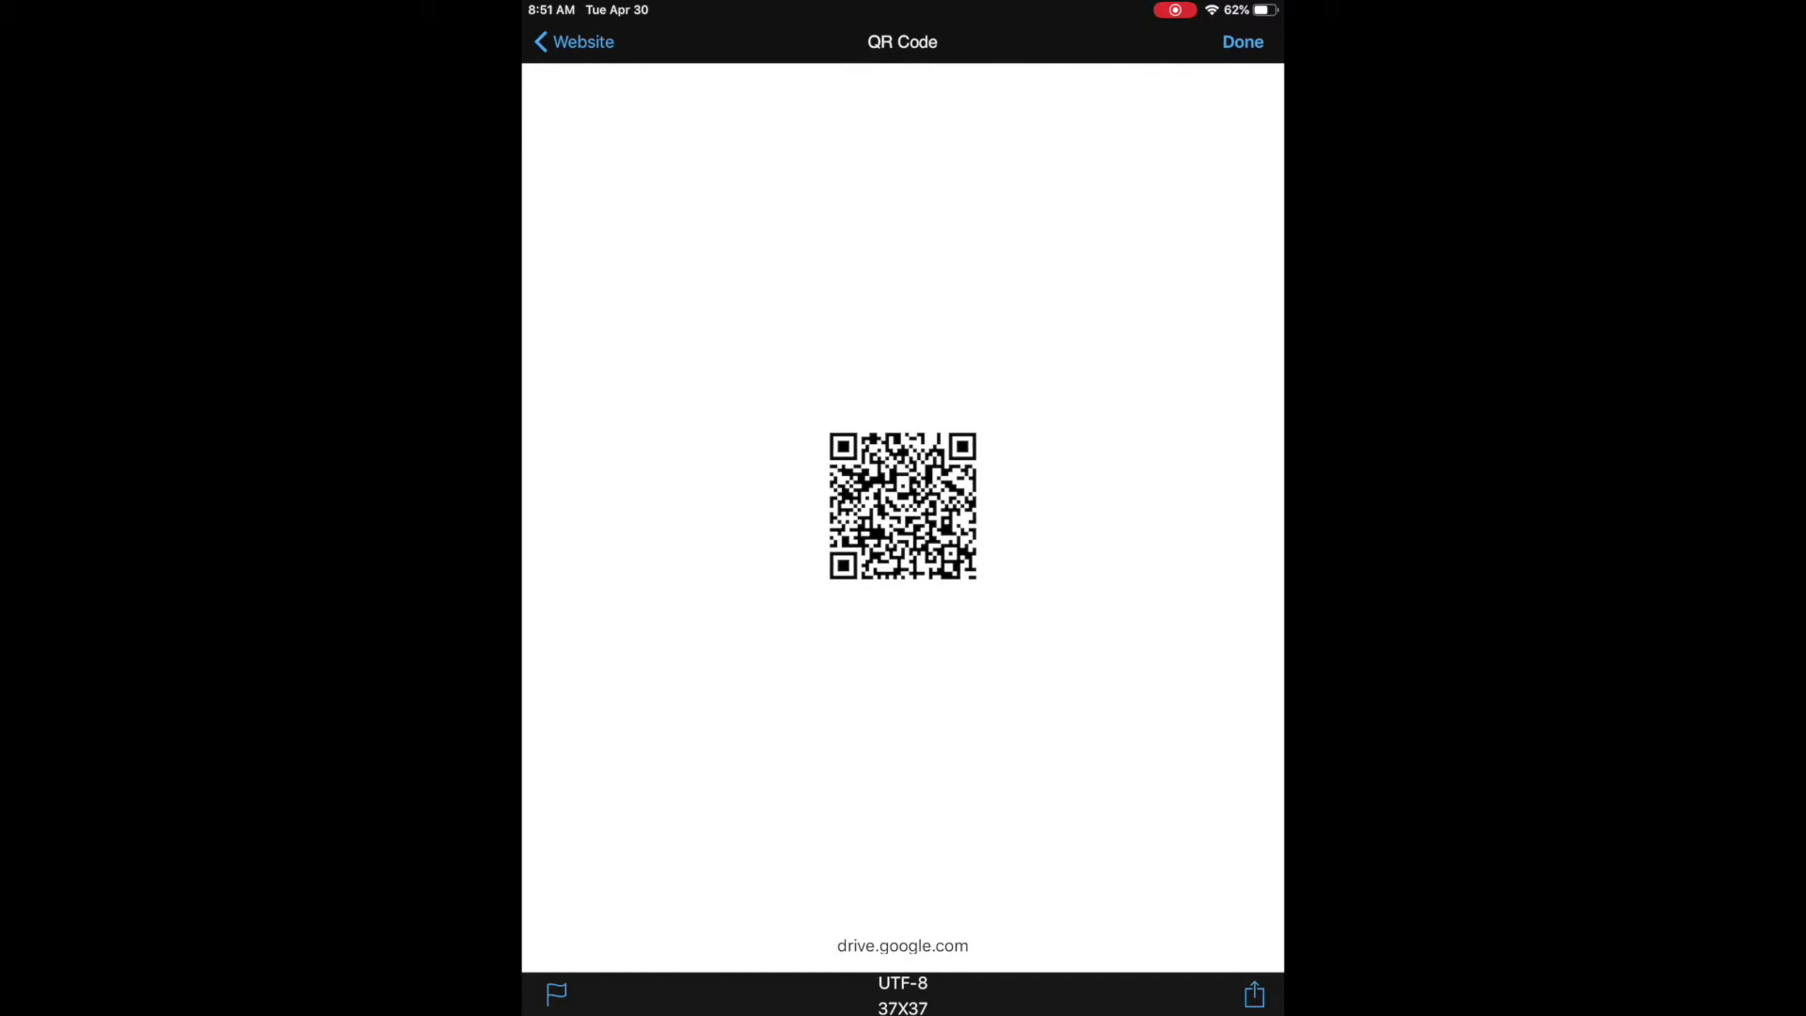
# - Save the drive.google.com QR code to the photo album and dismiss the Saved alert
pyautogui.click(1253, 995)
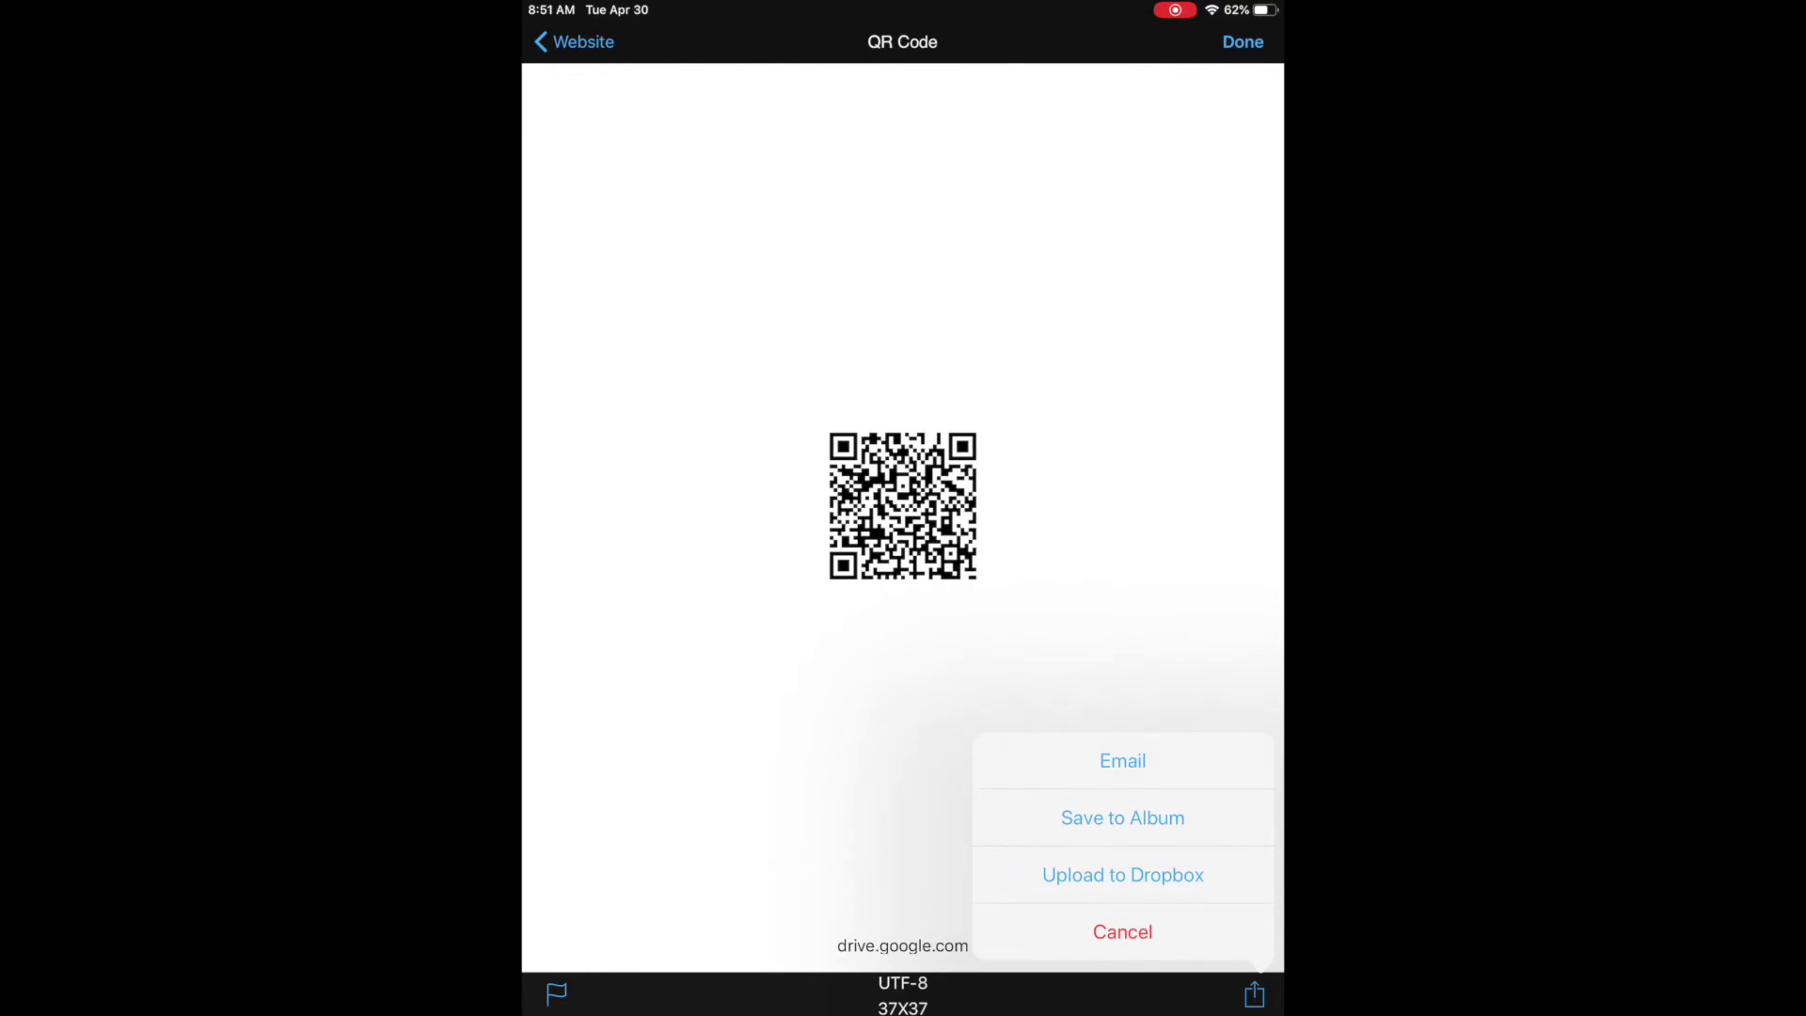
pyautogui.click(1121, 817)
pyautogui.click(904, 545)
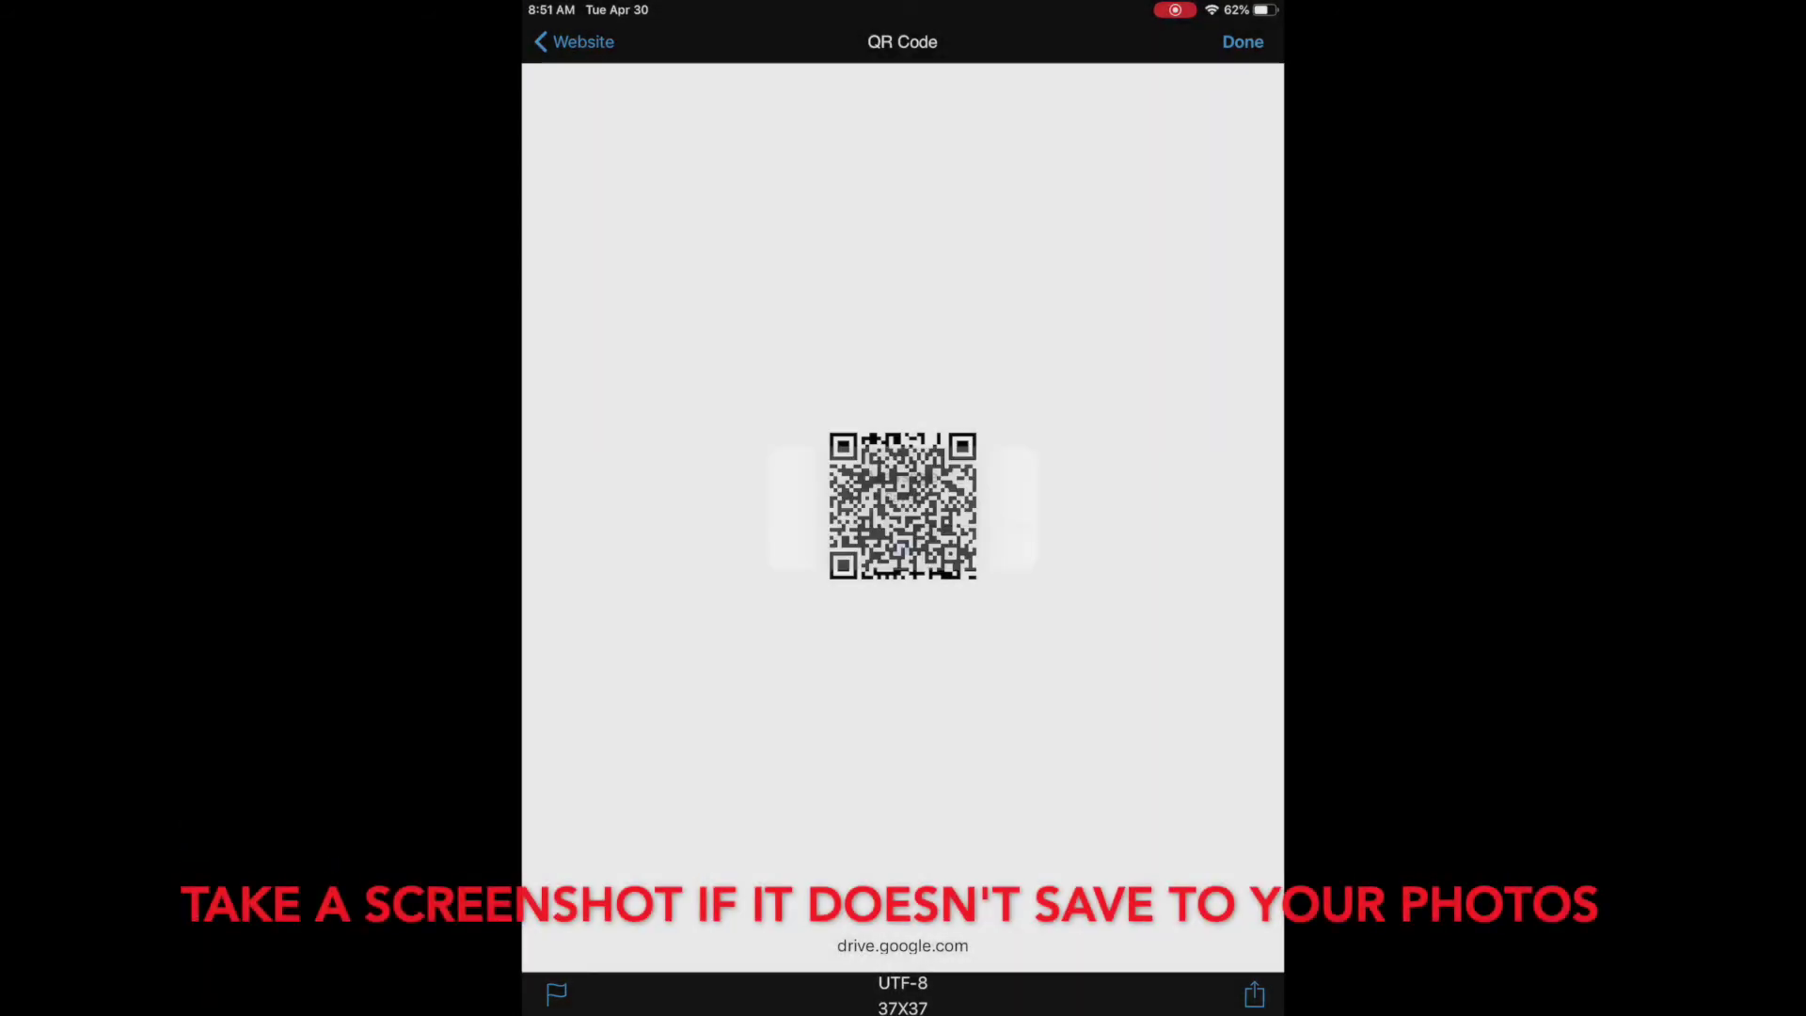